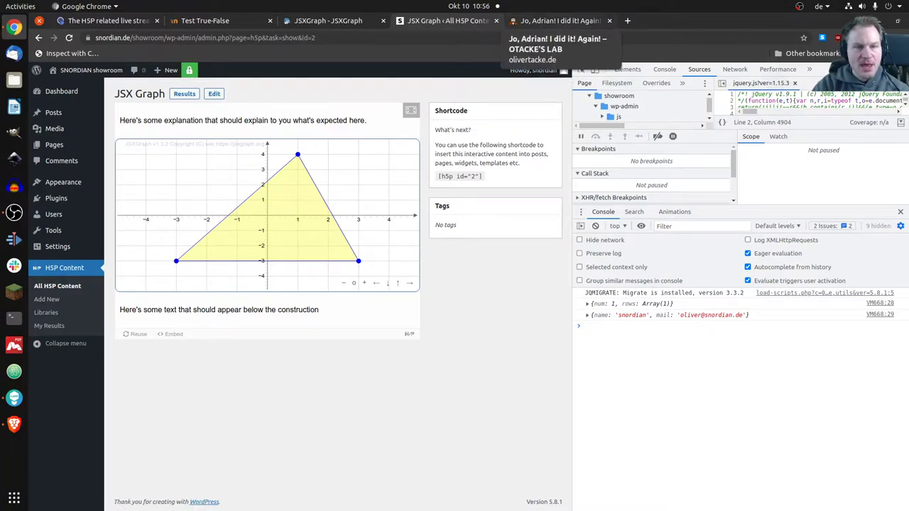
# - Open the already loaded blog post about the Information Wall content type and view its introduction
pyautogui.click(561, 21)
pyautogui.scroll(3, 390, 298)
pyautogui.scroll(8, 617, 196)
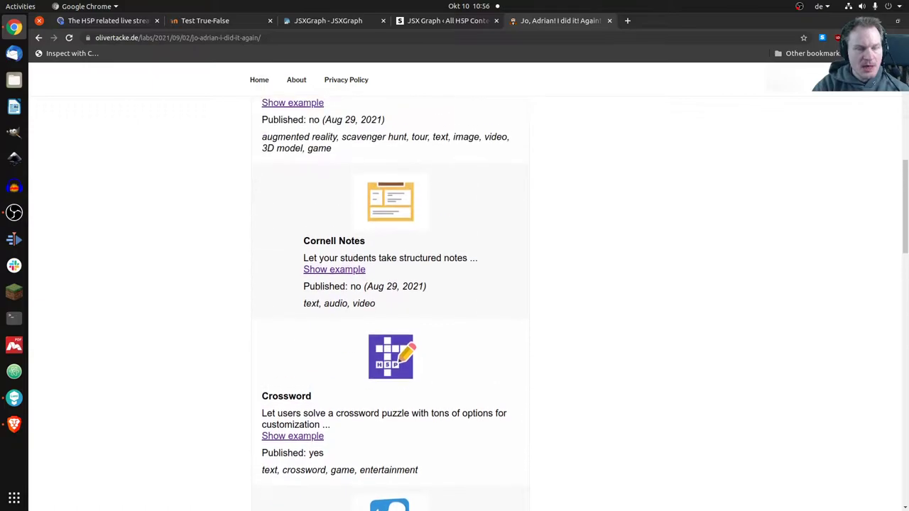
pyautogui.scroll(1, 617, 196)
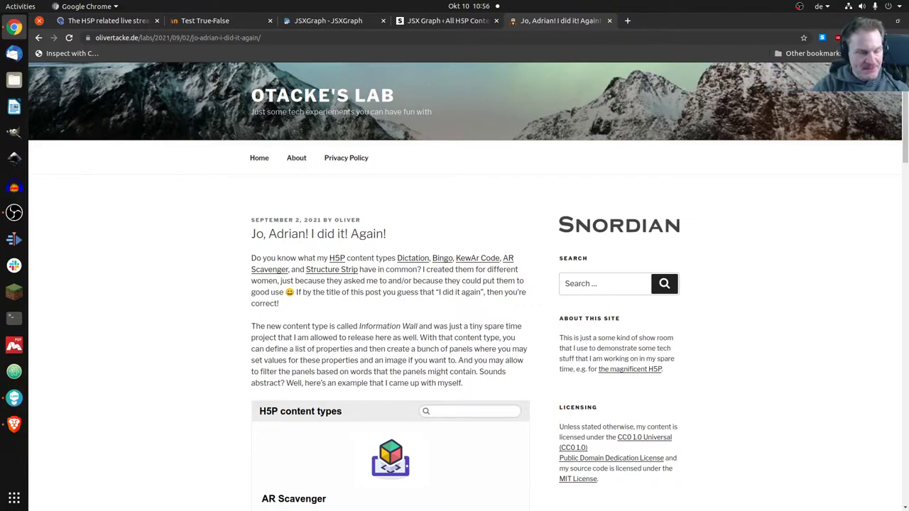
pyautogui.scroll(-1, 522, 305)
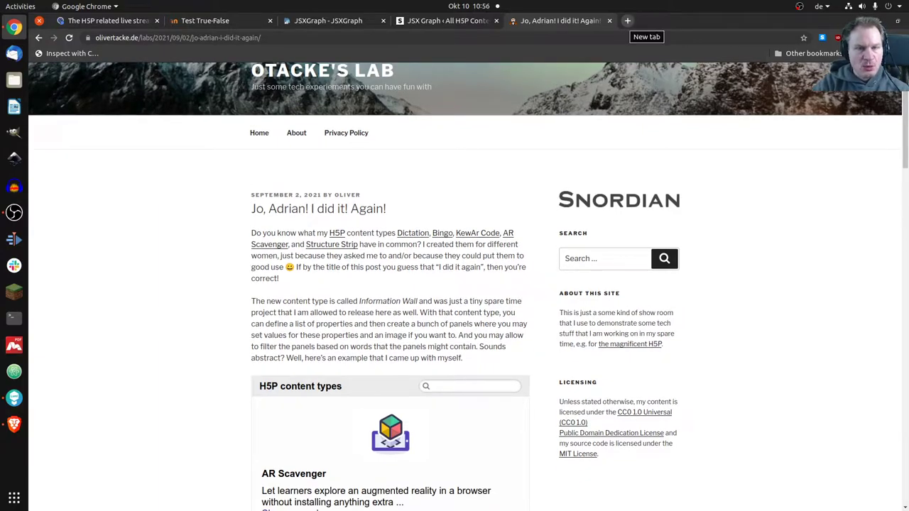
# - Open gymnasiummeckelfeld.de in a new browser tab and go to the school's Kollegium page under Schulprofil
pyautogui.click(627, 20)
pyautogui.write('gy')
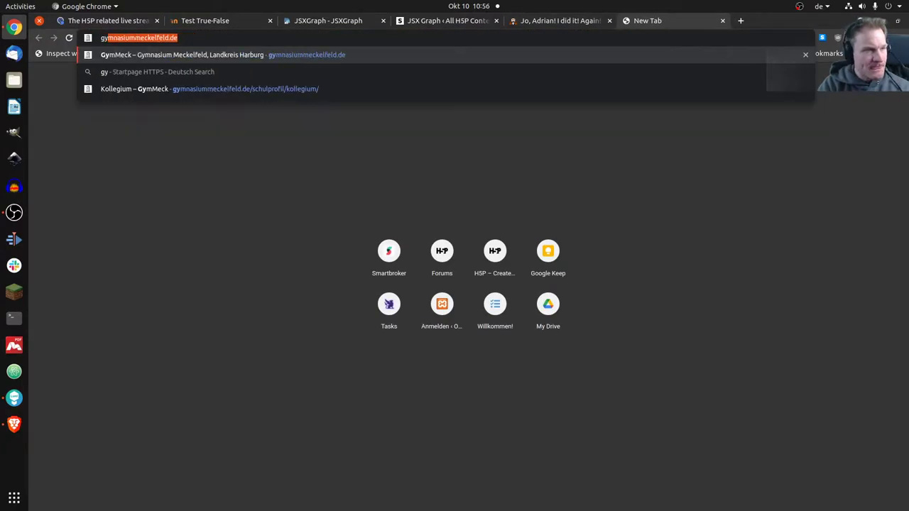
pyautogui.press('Return')
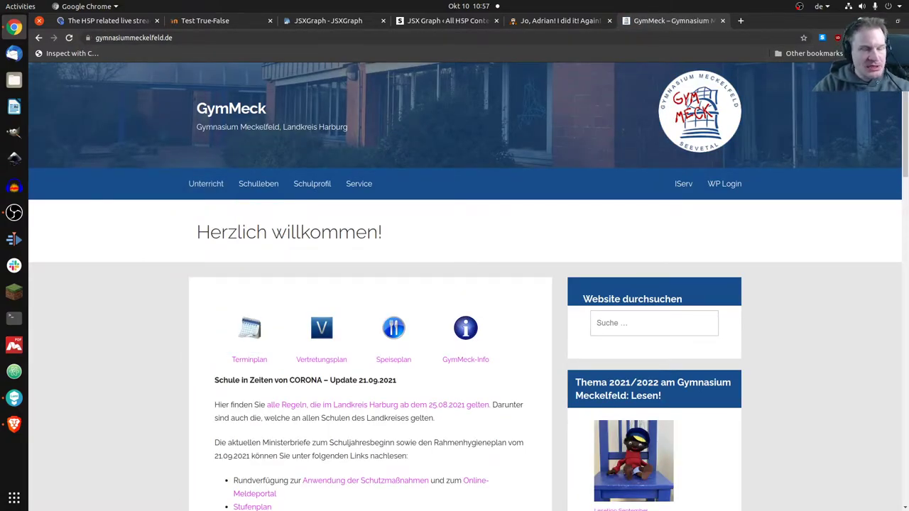
pyautogui.moveTo(258, 183)
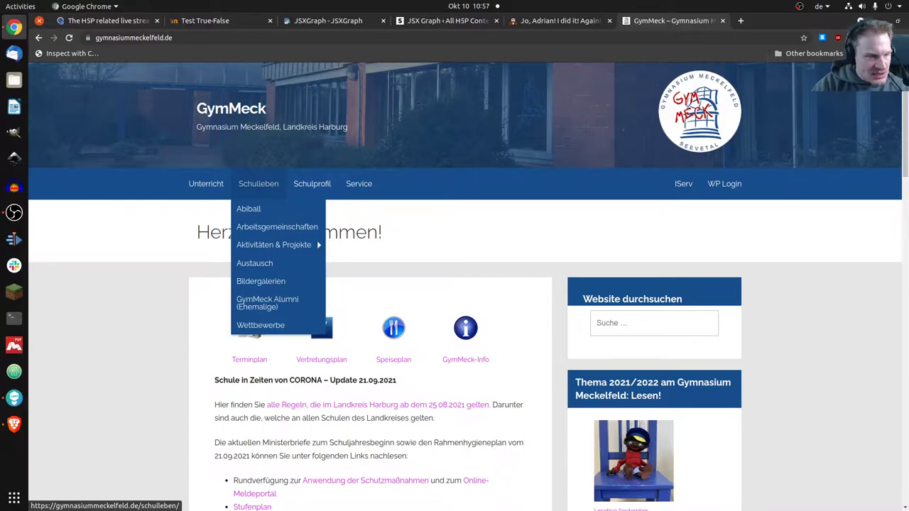
pyautogui.moveTo(311, 183)
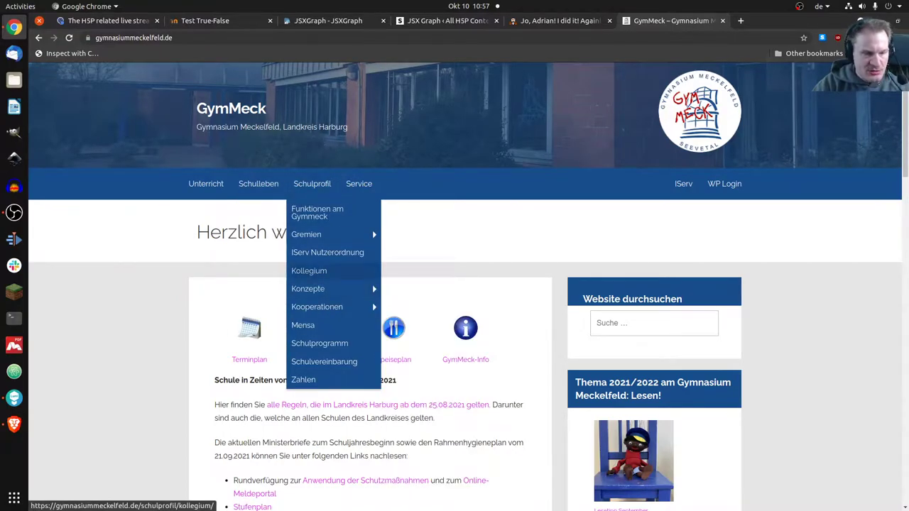
pyautogui.click(308, 270)
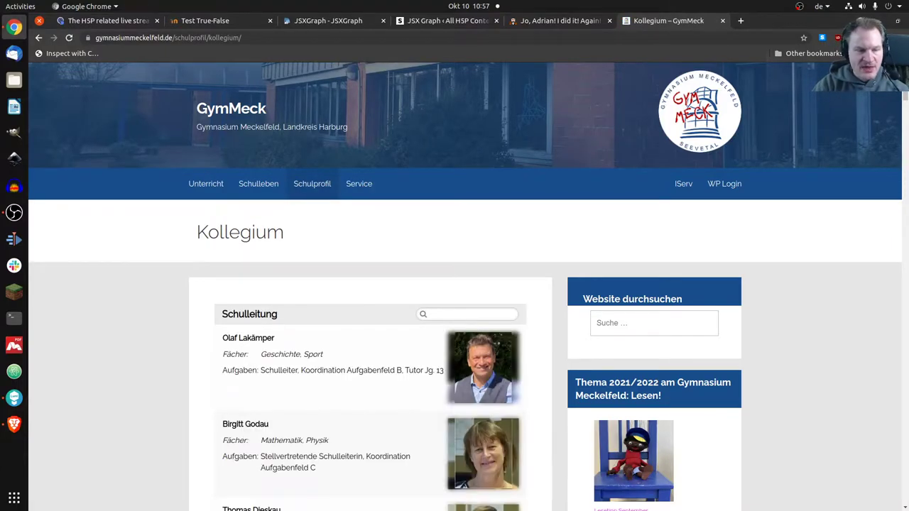
# - Filter the Kollegium staff wall by "sport" and look through the matching panels
pyautogui.scroll(-5, 466, 284)
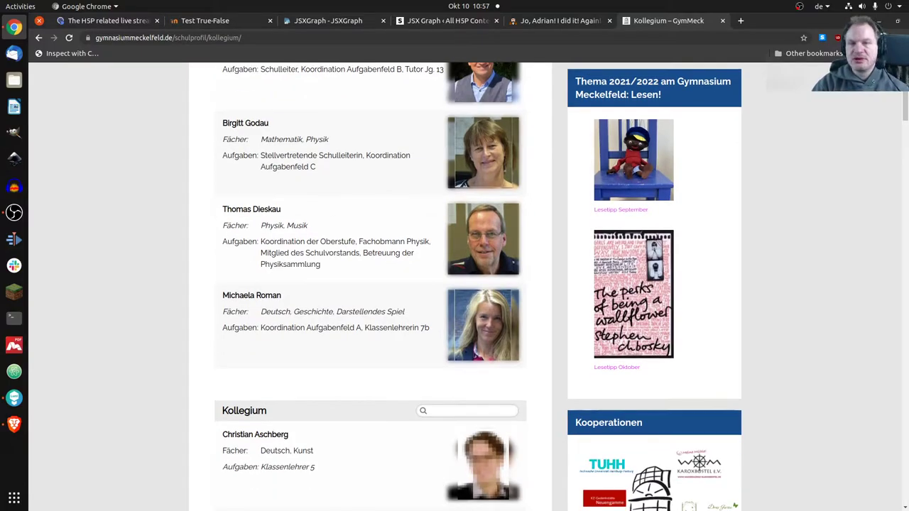
pyautogui.scroll(-2, 466, 283)
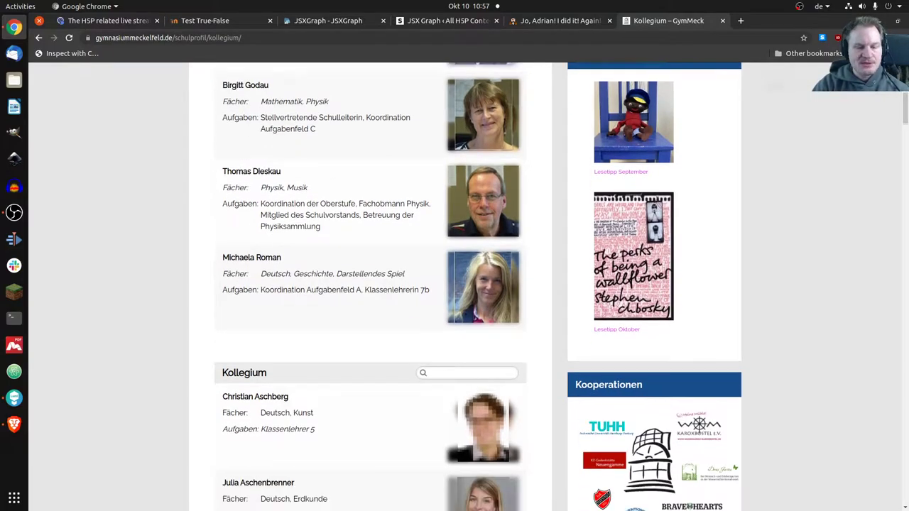
pyautogui.scroll(-1, 466, 284)
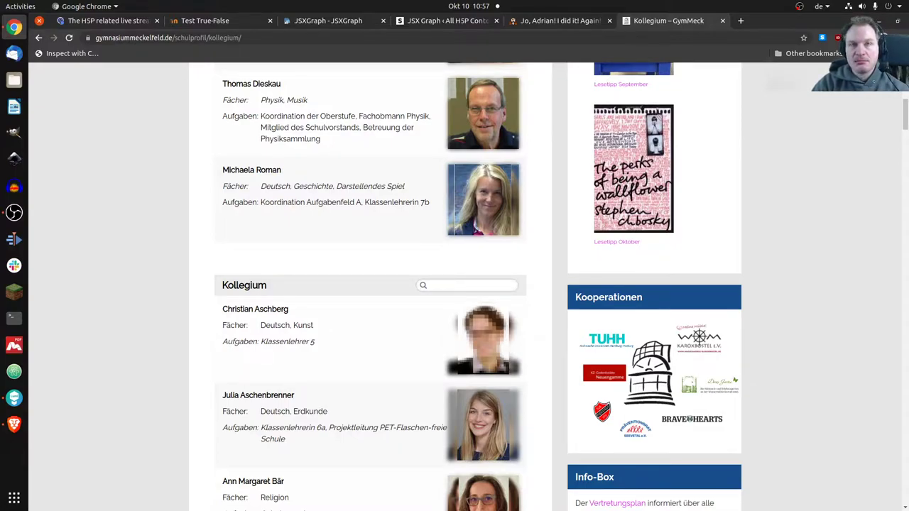
pyautogui.scroll(-1, 466, 284)
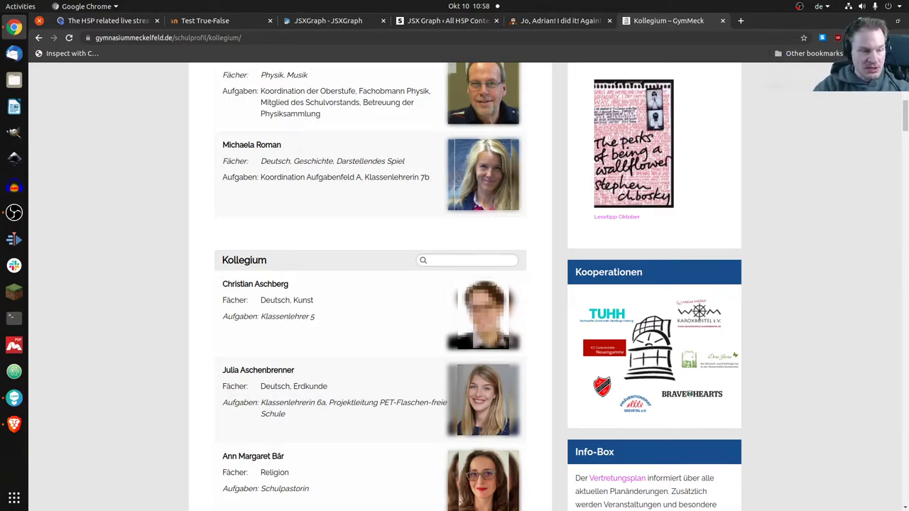
pyautogui.click(467, 260)
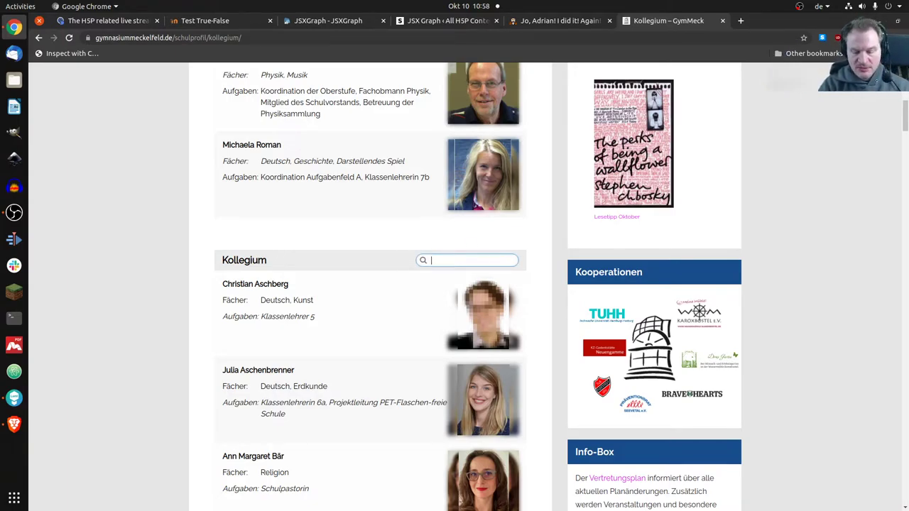
pyautogui.write('sport')
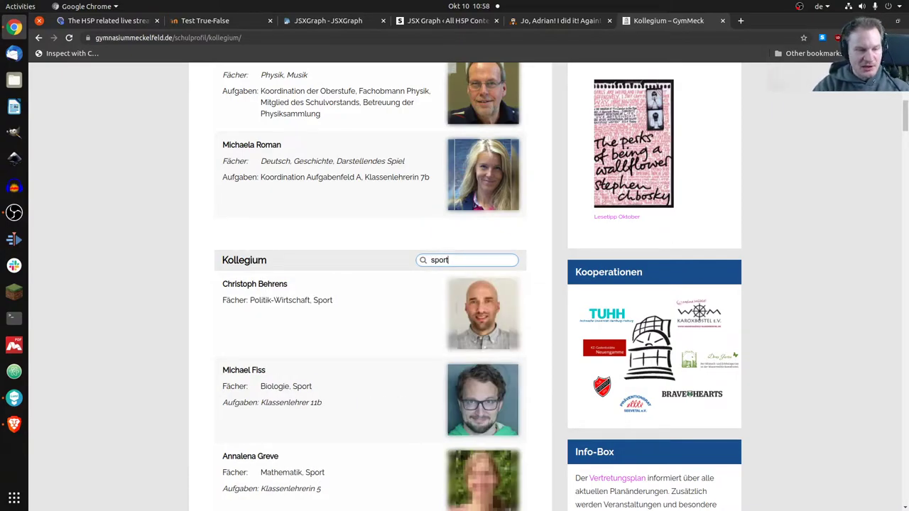
pyautogui.scroll(-4, 478, 287)
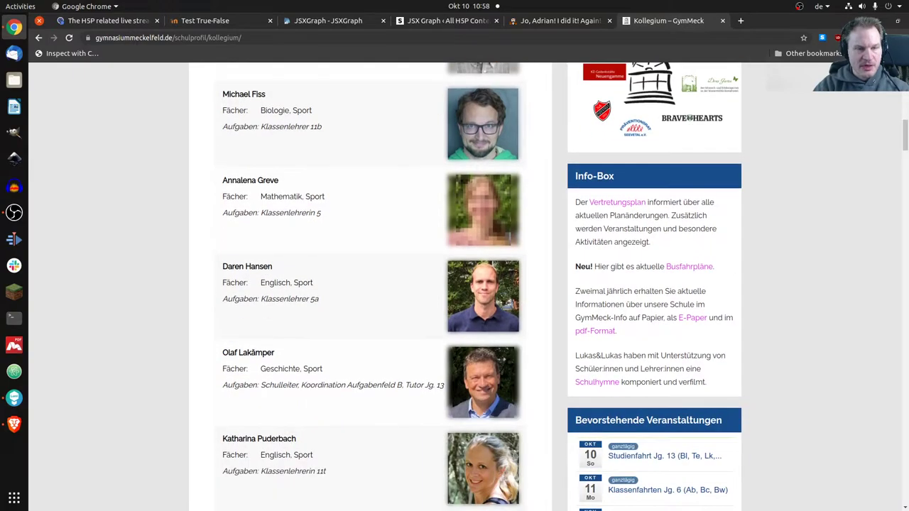
pyautogui.scroll(3, 369, 287)
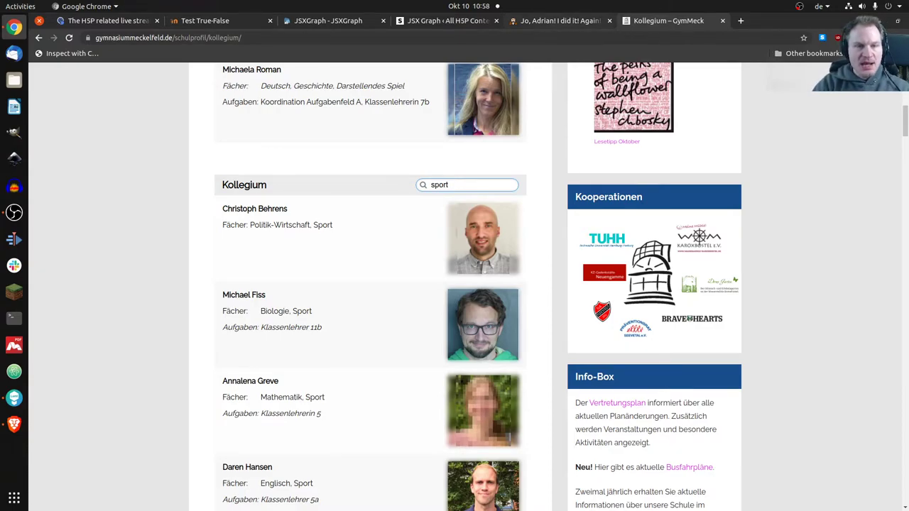
# - Return to the Information Wall blog post and filter its H5P content types example by "video"
pyautogui.hotkey('ctrl', 'shift', 'Tab')
pyautogui.scroll(-1, 468, 285)
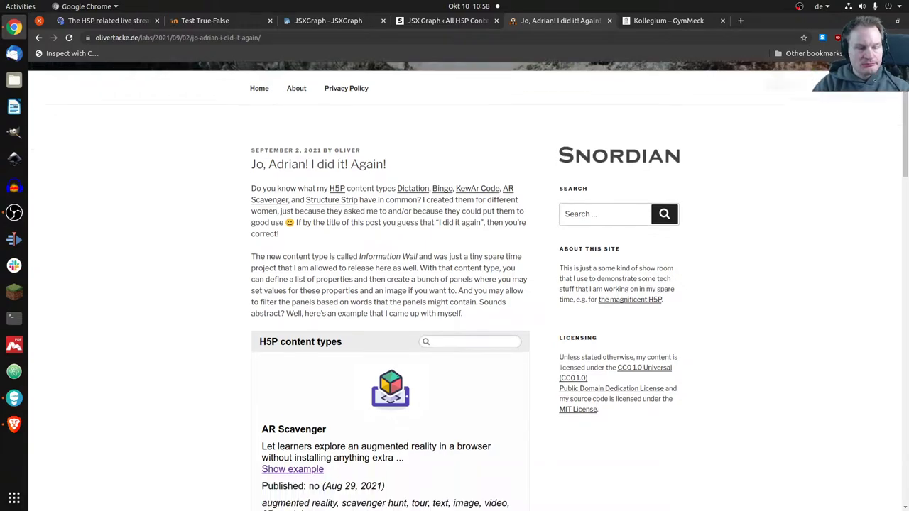
pyautogui.scroll(-3, 467, 284)
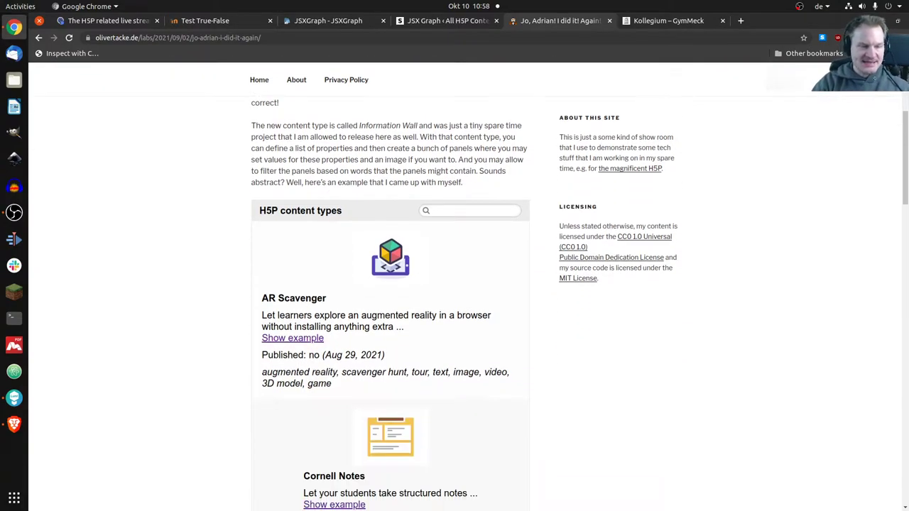
pyautogui.scroll(-2, 468, 285)
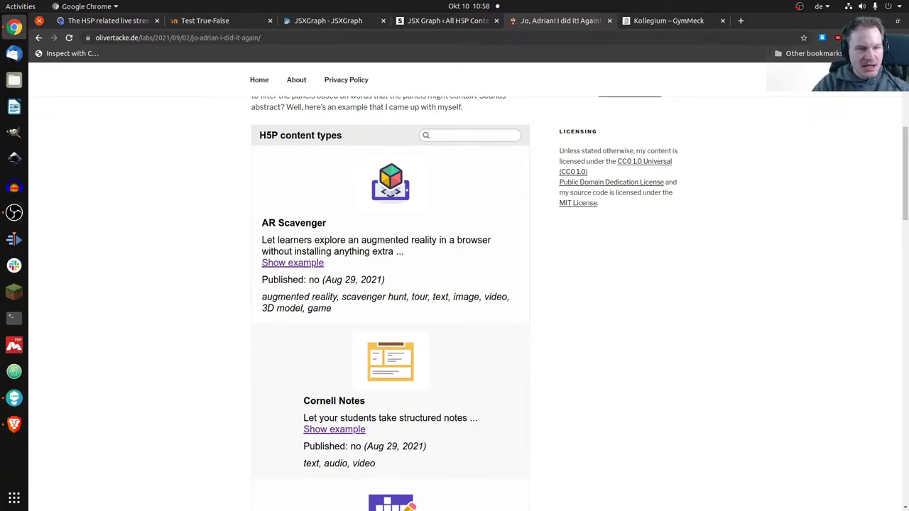
pyautogui.click(469, 135)
pyautogui.write('vi')
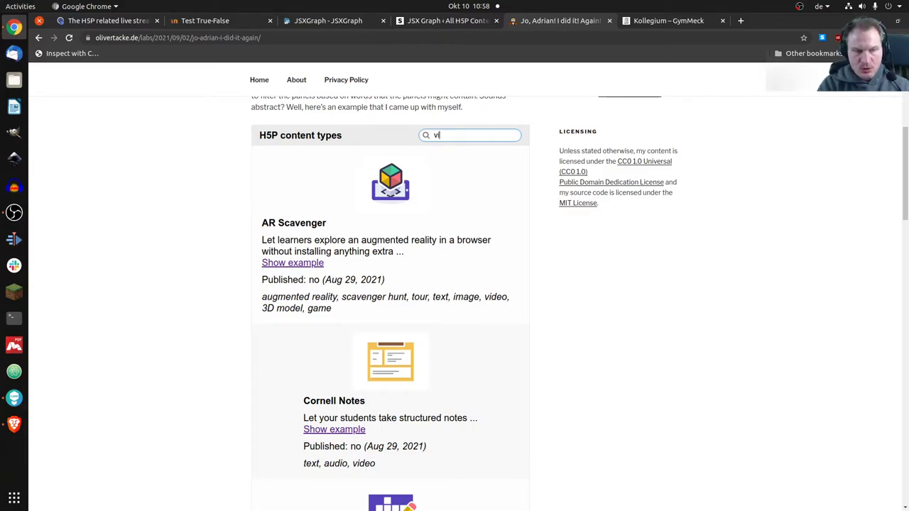
pyautogui.write('deo')
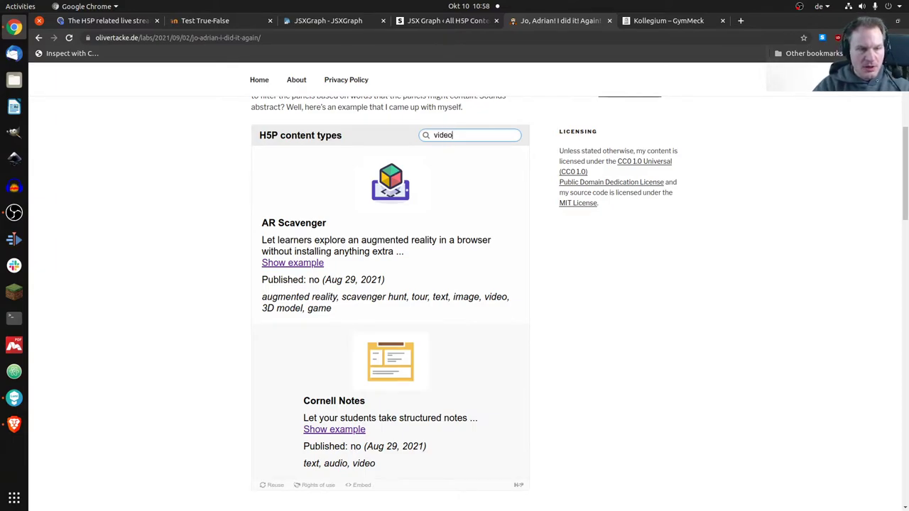
pyautogui.scroll(-2, 390, 299)
pyautogui.scroll(1, 390, 298)
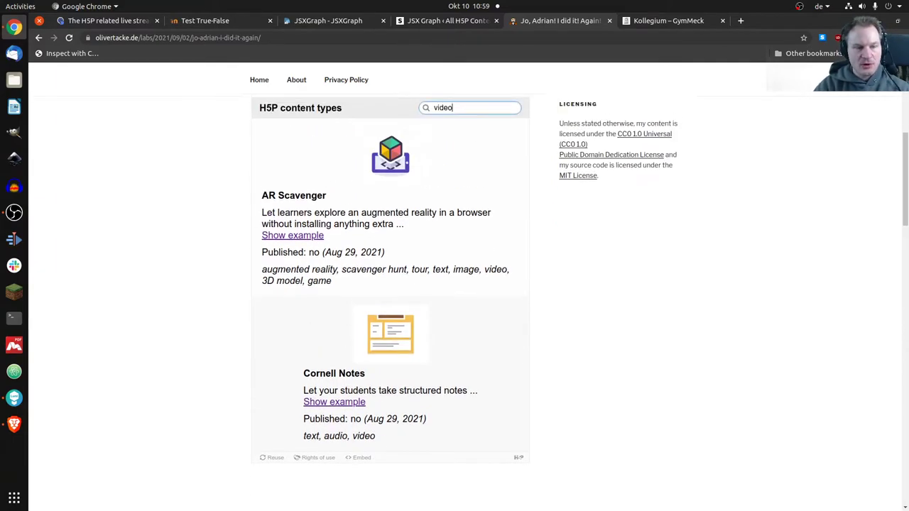
# - Clear the filter of the H5P content types wall, review the full list, and filter by "video" again
pyautogui.hotkey('ctrl', 'a')
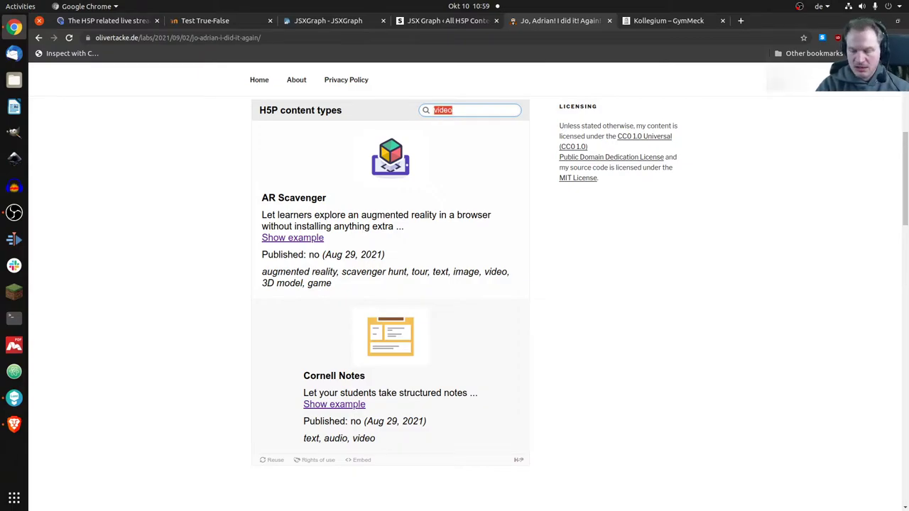
pyautogui.press('BackSpace')
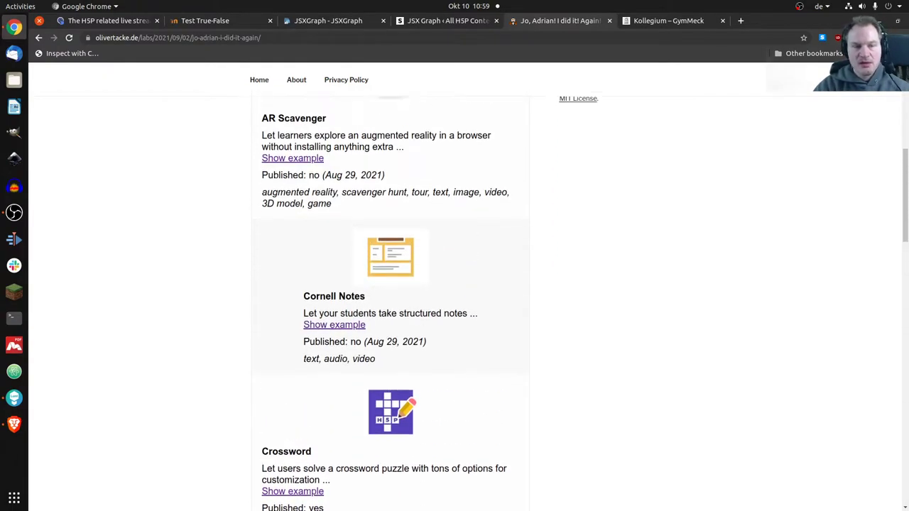
pyautogui.scroll(3, 390, 298)
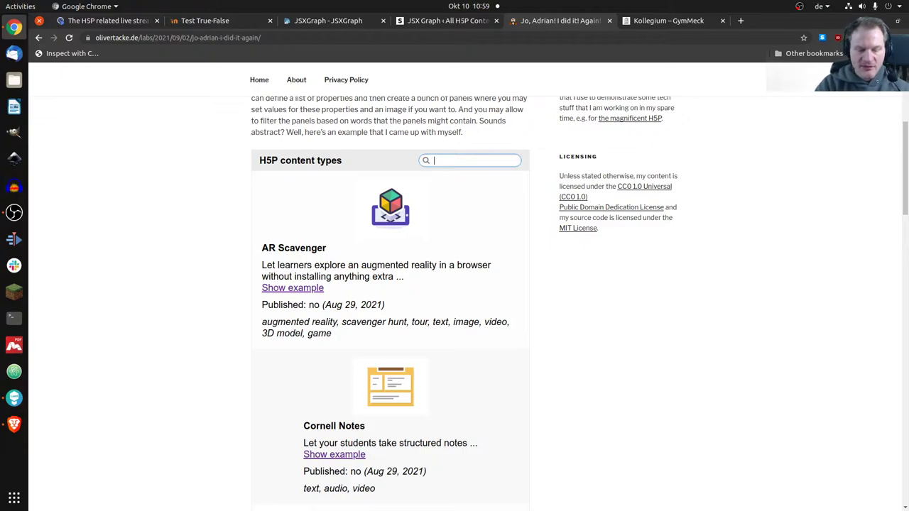
pyautogui.write('video')
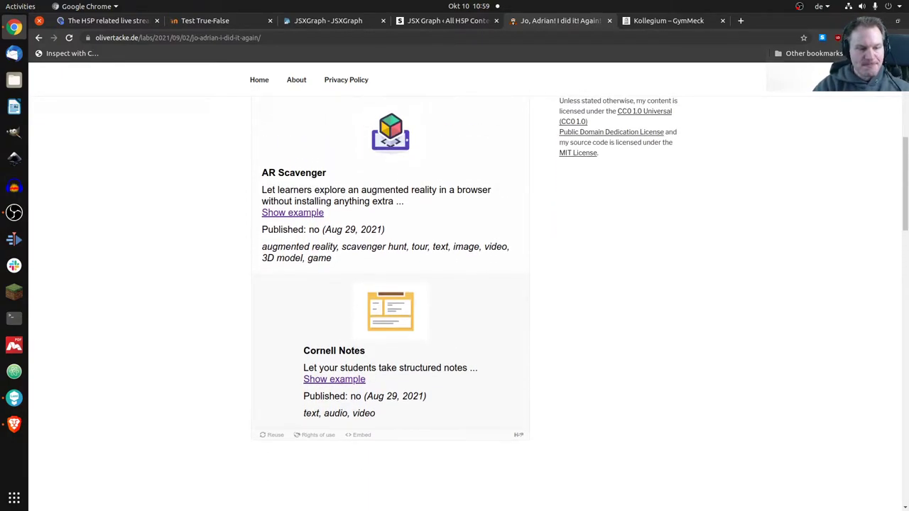
pyautogui.scroll(1, 391, 284)
pyautogui.scroll(-1, 390, 284)
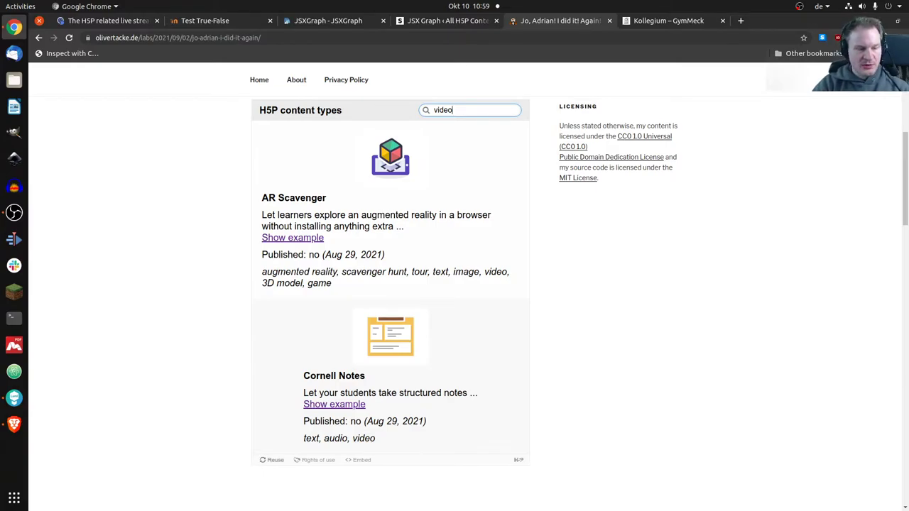
# - Download the H5P content types example for reuse as h5p-content-types-2-110.h5p to the Desktop
pyautogui.click(272, 460)
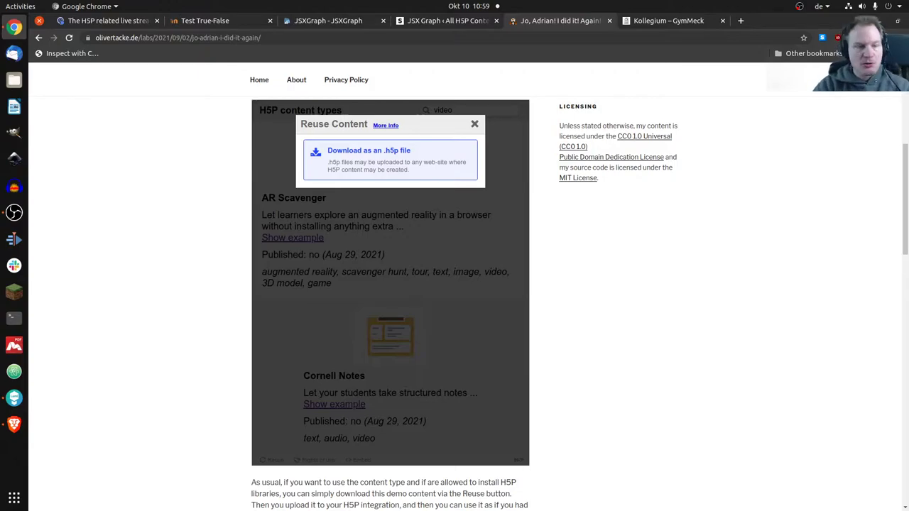
pyautogui.click(368, 151)
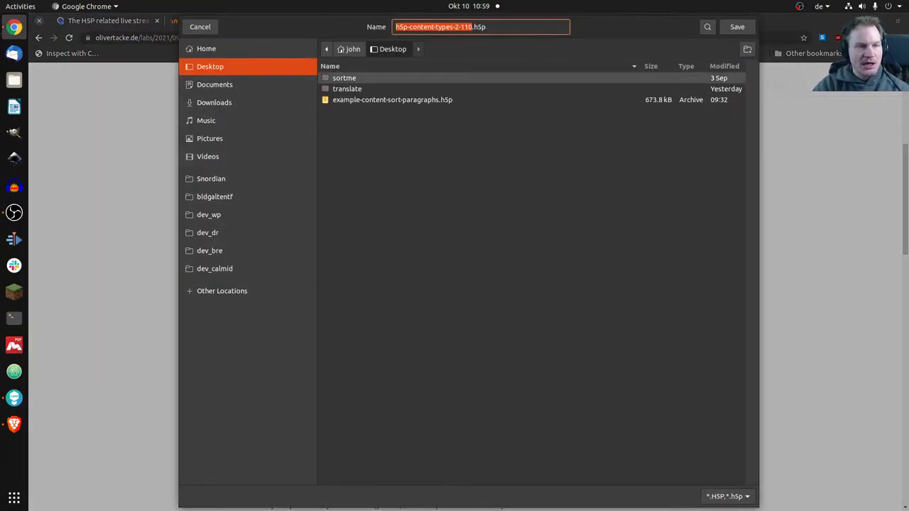
pyautogui.press('Return')
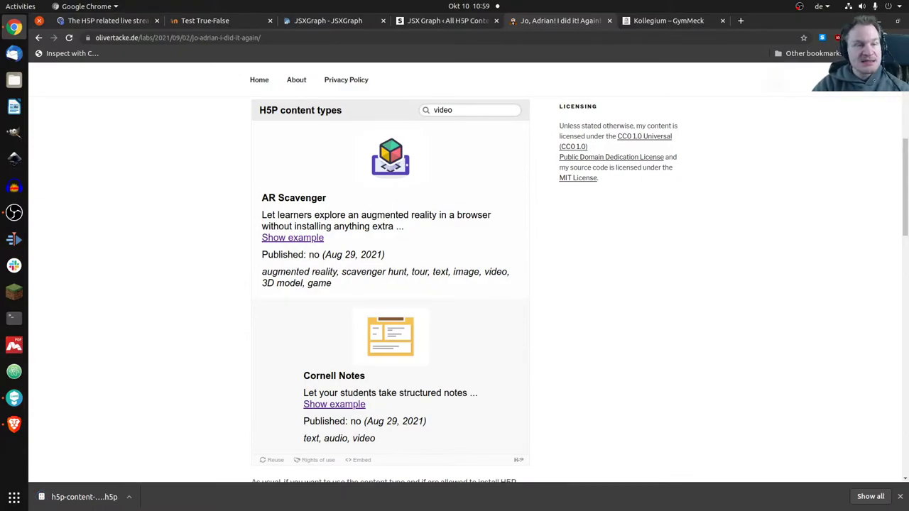
# - Open the H5P Libraries page of the SNORDIAN showroom site and search the installed libraries for "info"
pyautogui.click(468, 22)
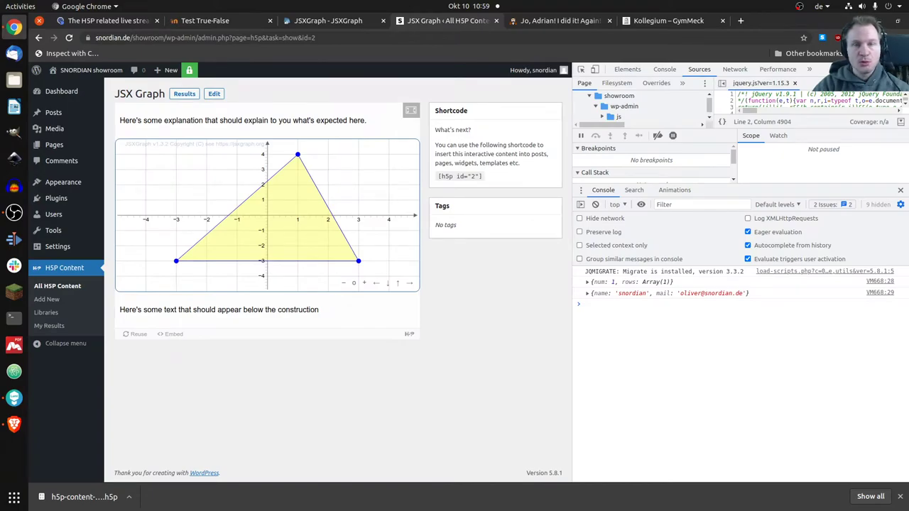
pyautogui.click(45, 312)
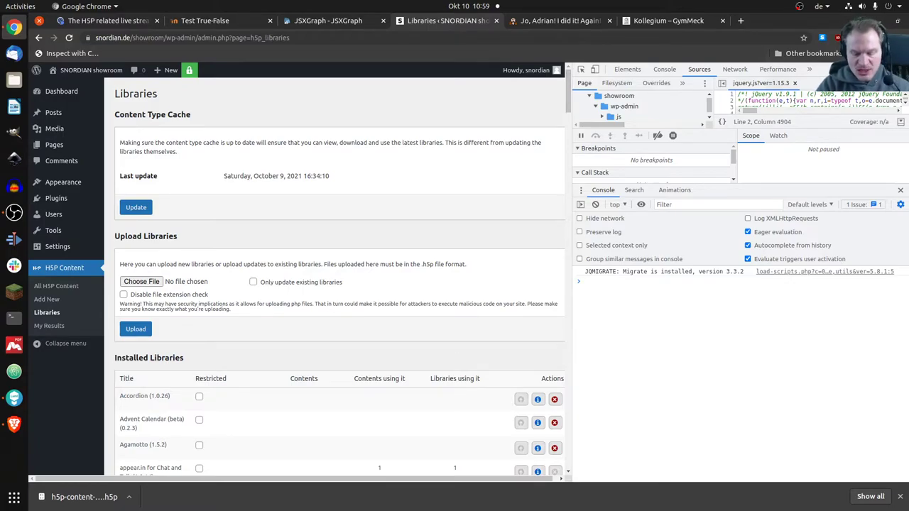
pyautogui.hotkey('ctrl', 'f')
pyautogui.write('info')
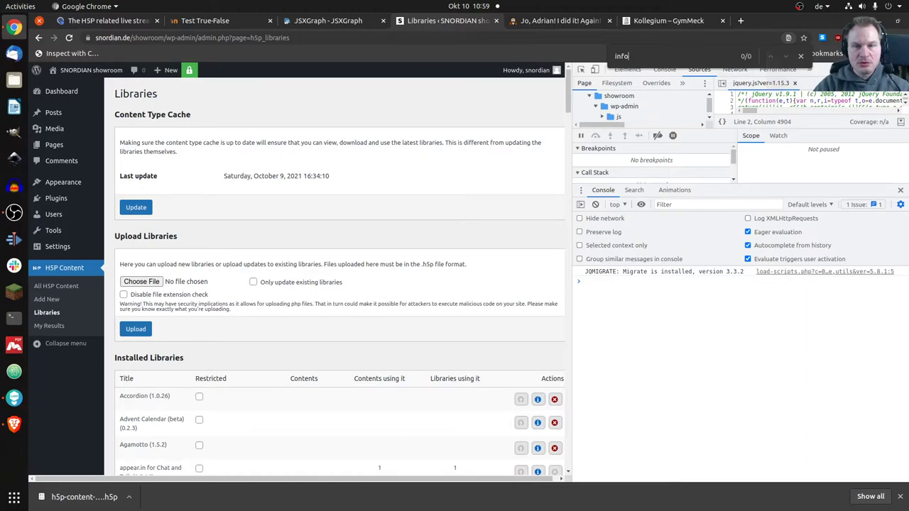
pyautogui.scroll(-15, 340, 284)
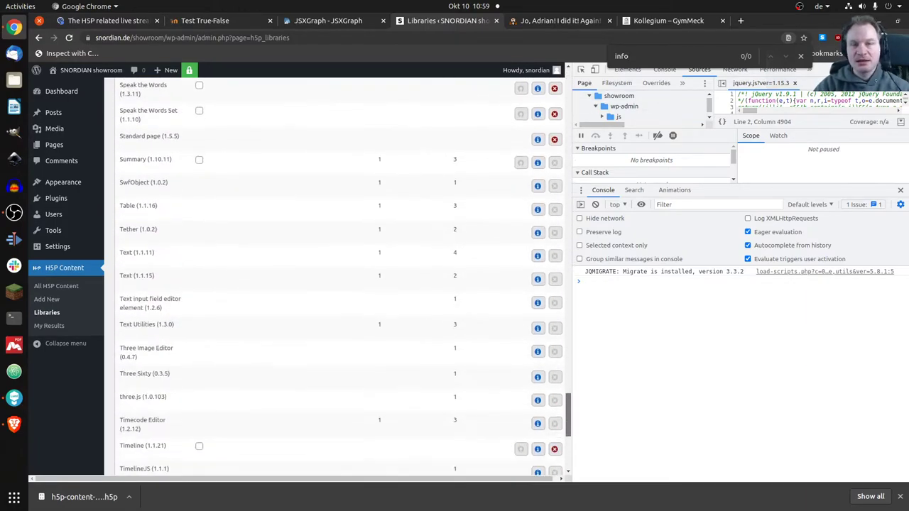
pyautogui.scroll(15, 339, 284)
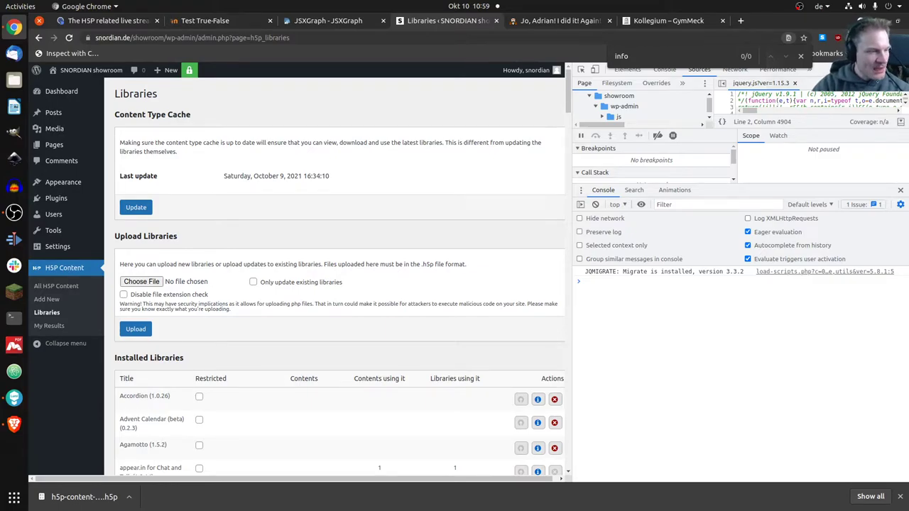
# - Create new H5P content on the showroom site by uploading h5p-content-types-2-110.h5p from the Desktop and using it
pyautogui.click(46, 298)
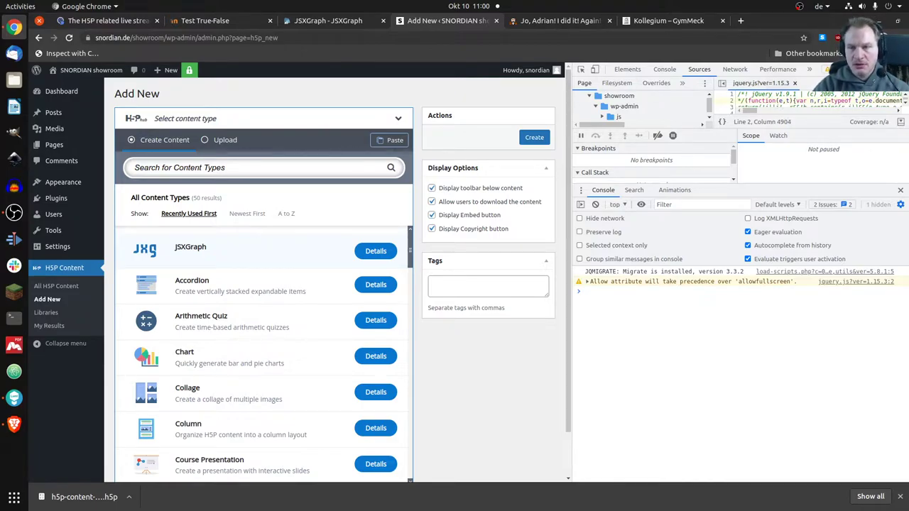
pyautogui.press('F12')
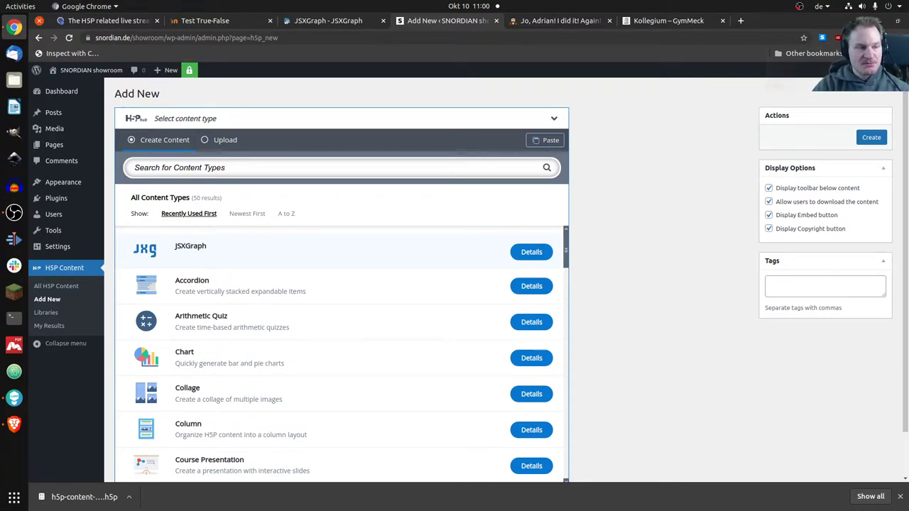
pyautogui.click(225, 139)
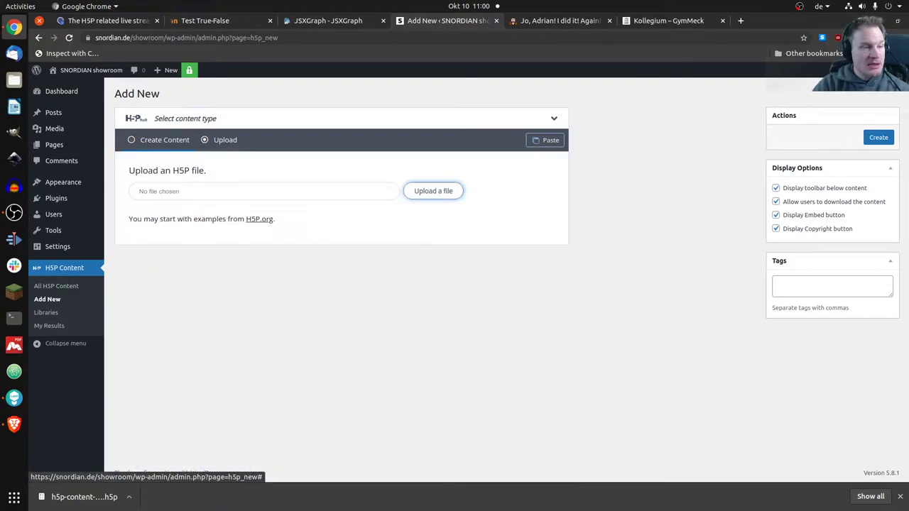
pyautogui.click(433, 190)
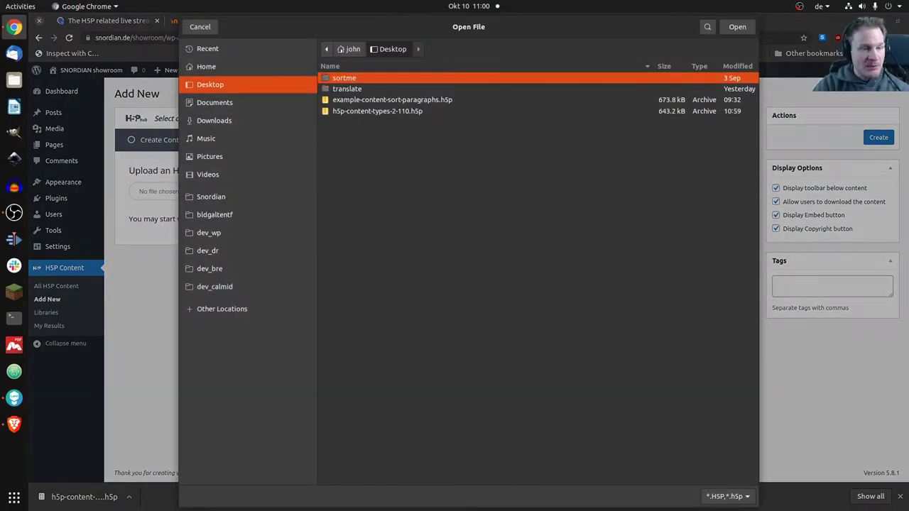
pyautogui.click(377, 111)
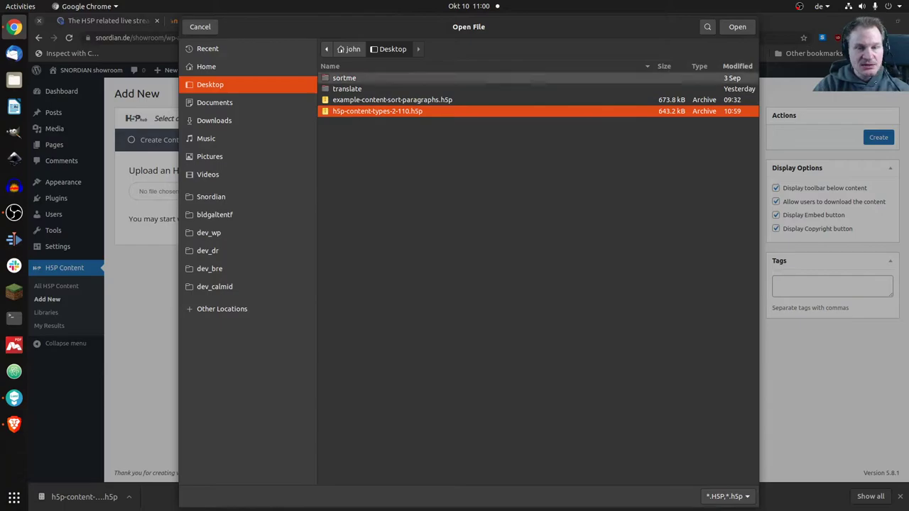
pyautogui.doubleClick(377, 111)
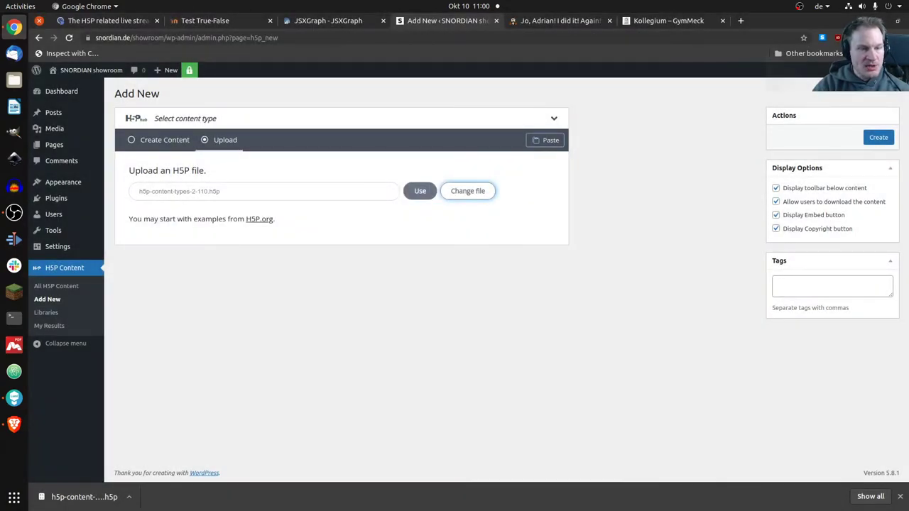
pyautogui.click(419, 190)
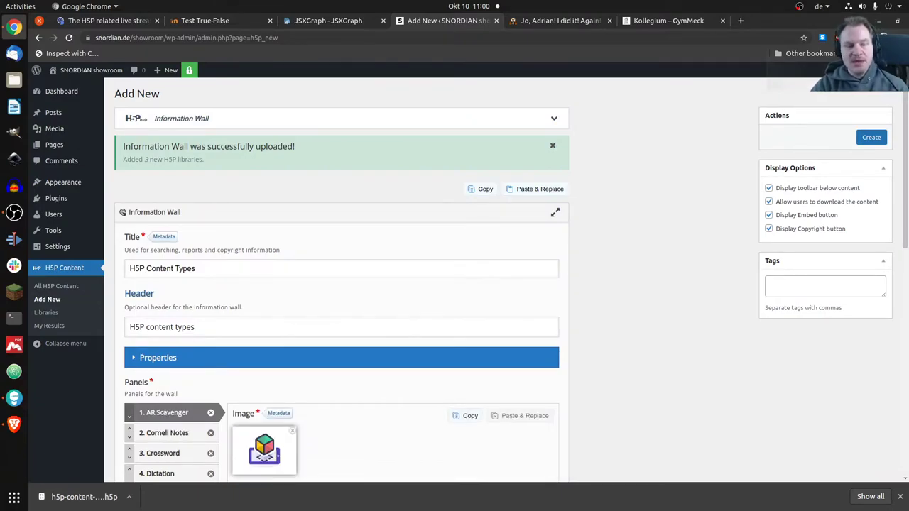
# - Expand the Information Wall's properties and review the label, search and styling options of Name, Info, Published and Tags
pyautogui.scroll(-1, 511, 284)
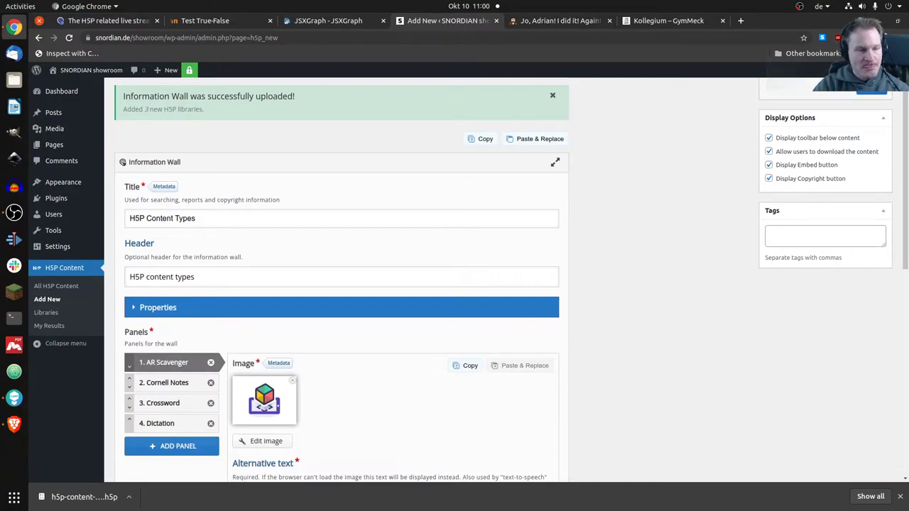
pyautogui.scroll(-1, 511, 284)
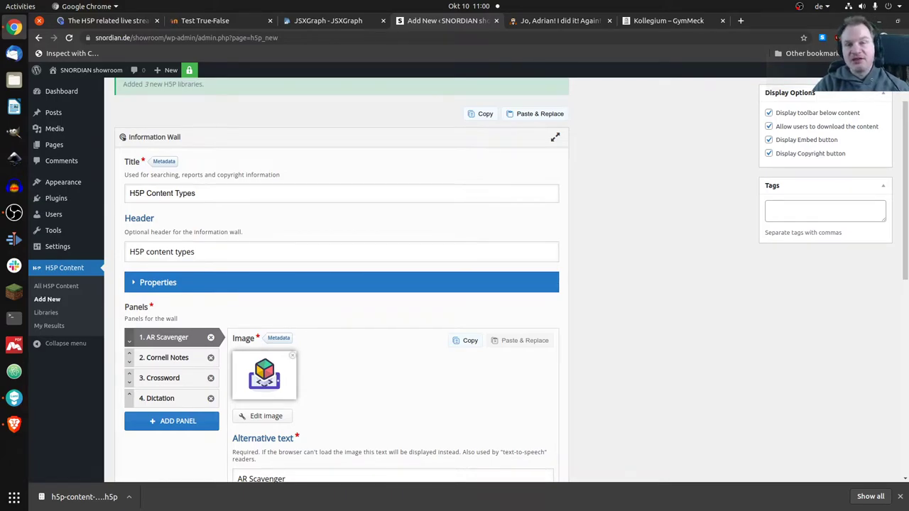
pyautogui.scroll(-1, 511, 284)
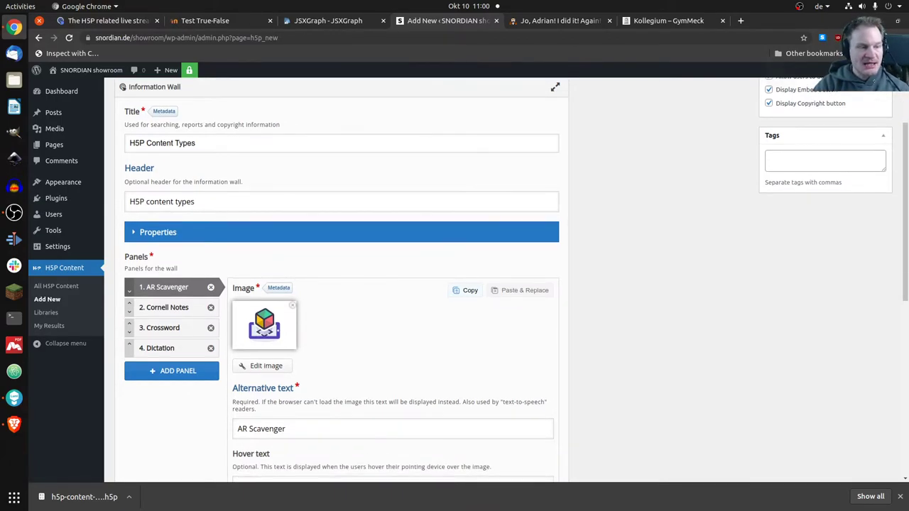
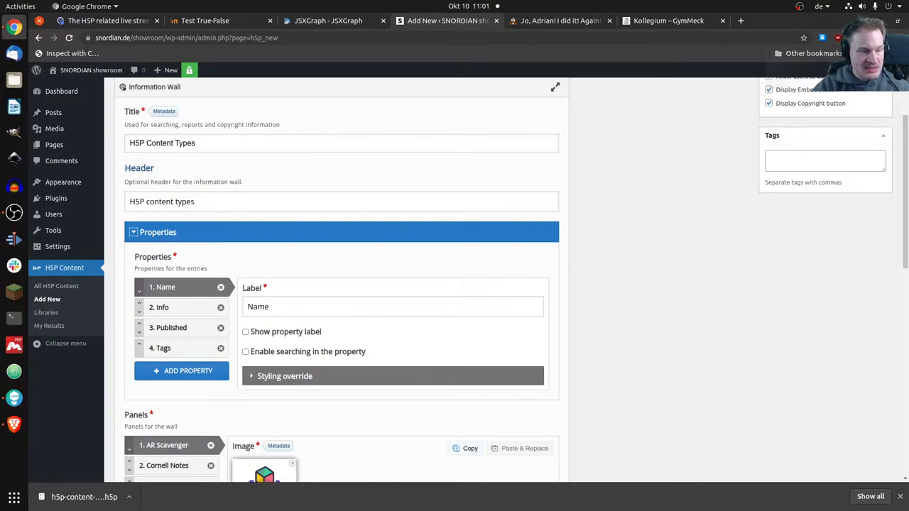
pyautogui.click(164, 307)
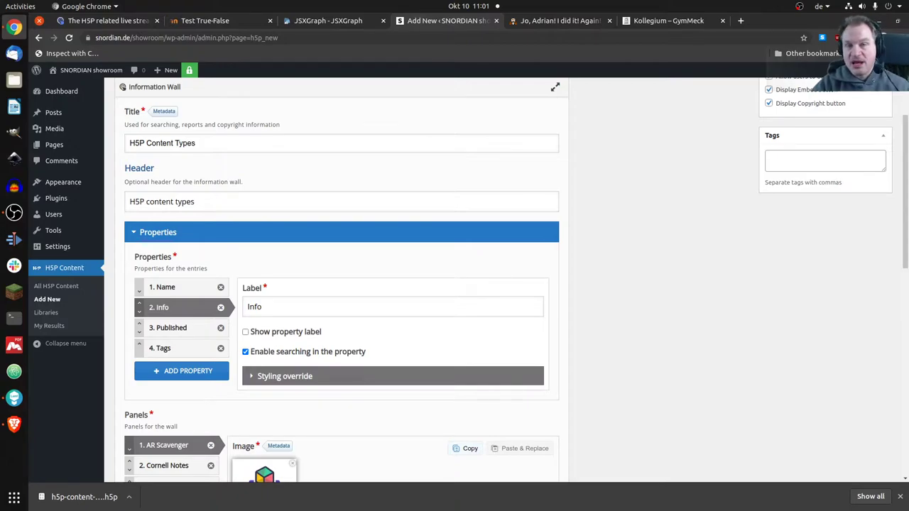
pyautogui.click(168, 327)
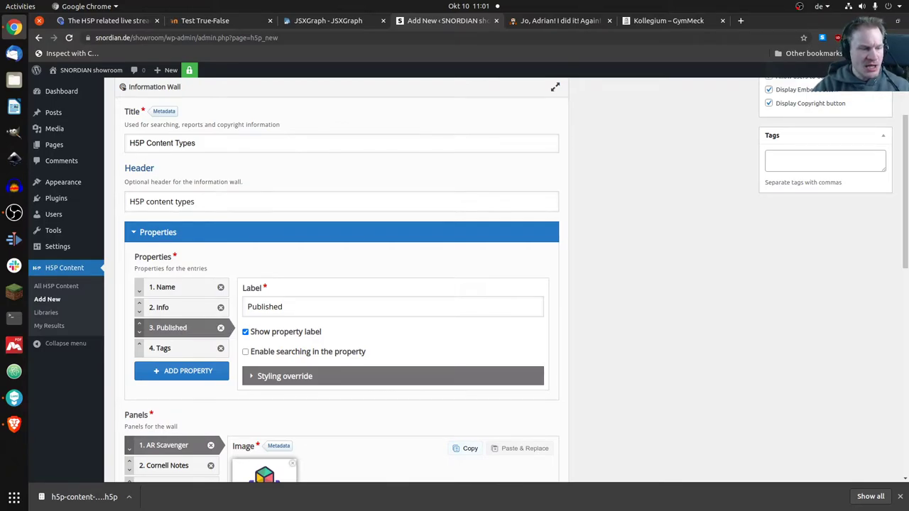
pyautogui.click(160, 347)
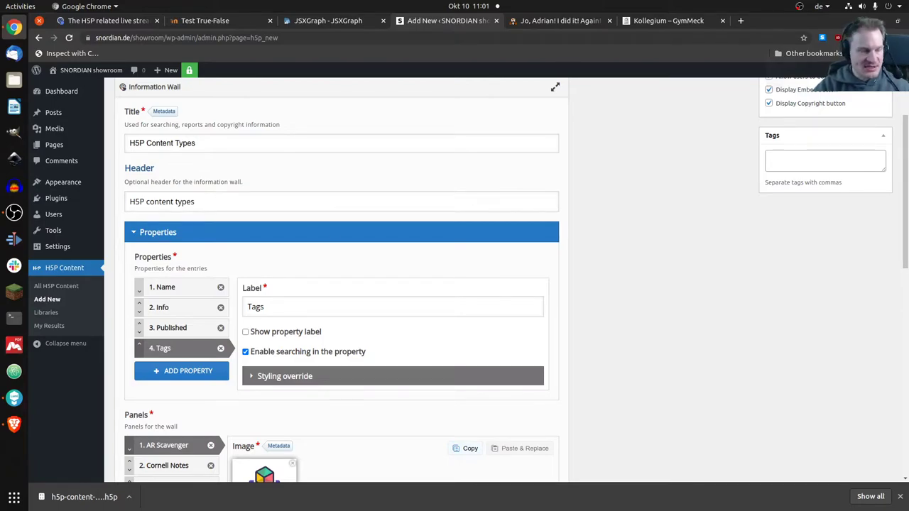
# - Add a fifth property labelled FOO with its property label shown and searching enabled
pyautogui.click(182, 371)
pyautogui.doubleClick(264, 306)
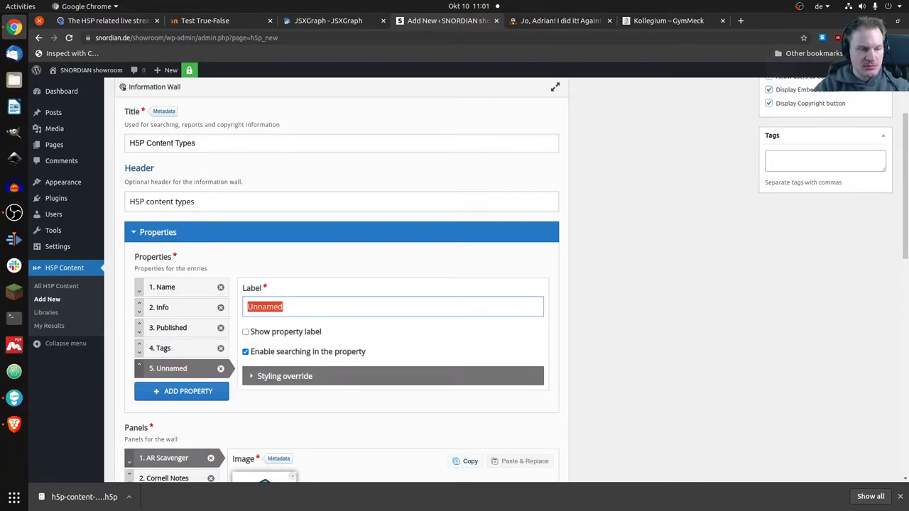
pyautogui.write('FOO')
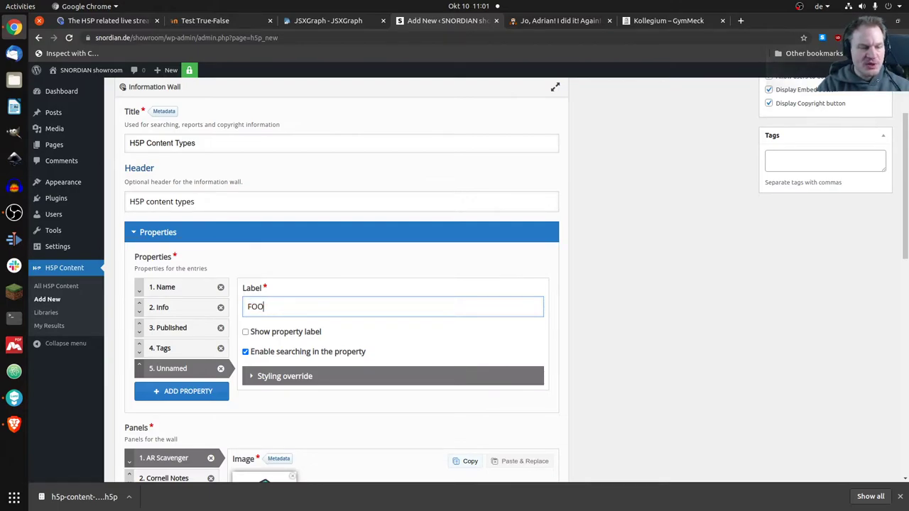
pyautogui.press('Tab')
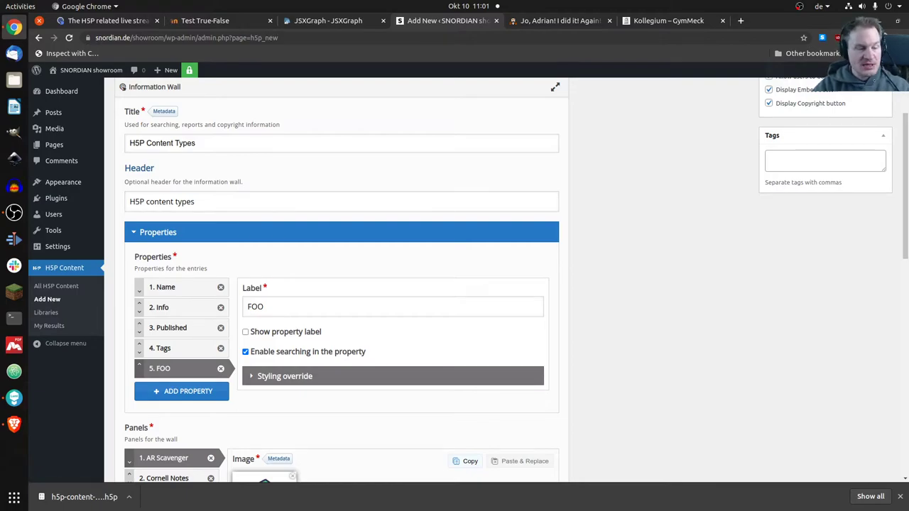
pyautogui.click(244, 332)
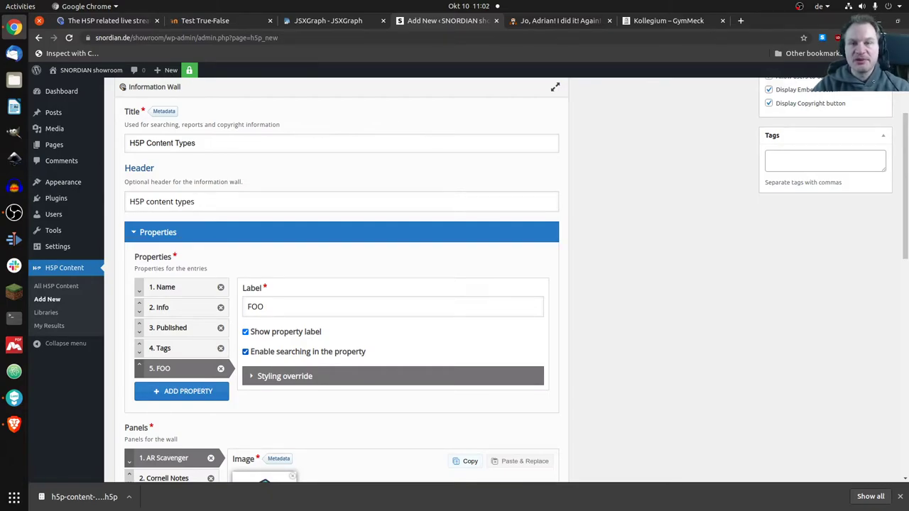
pyautogui.click(245, 351)
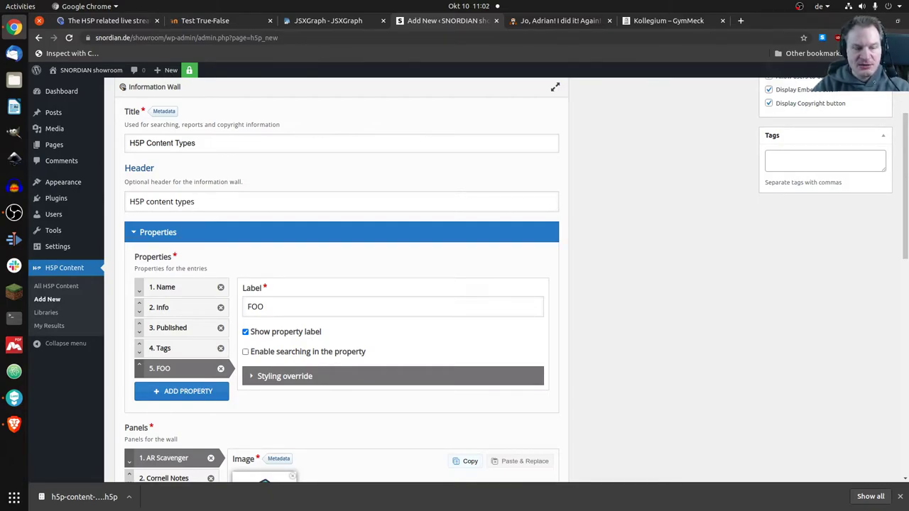
pyautogui.click(244, 352)
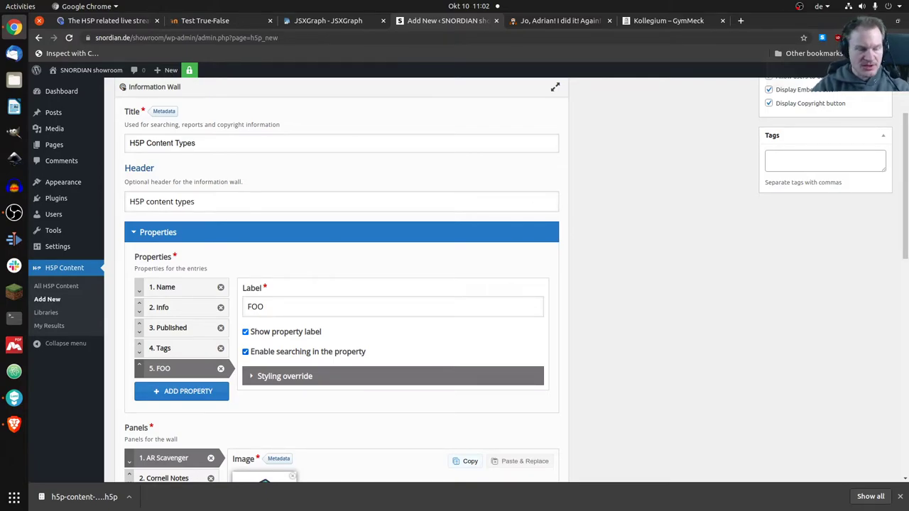
# - Override the FOO property's styling with bold and italic, and collapse the wall's properties
pyautogui.scroll(-2, 511, 279)
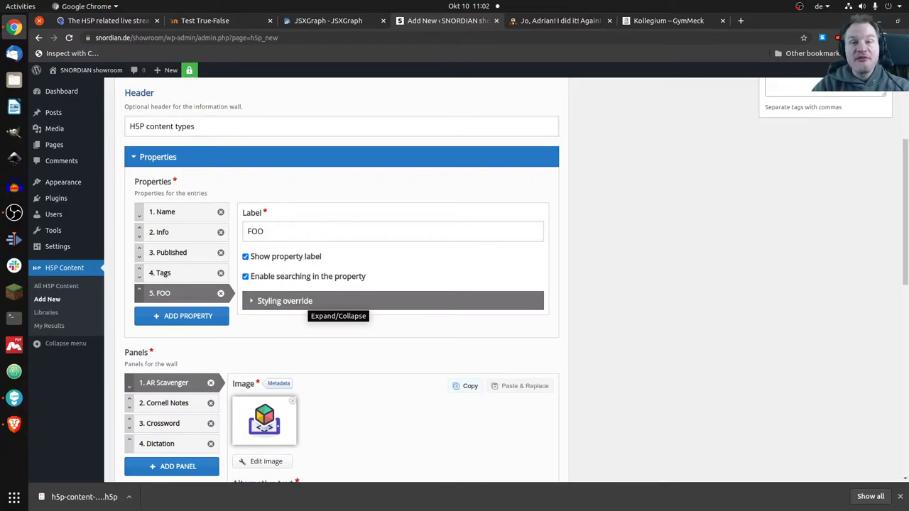
pyautogui.click(334, 301)
pyautogui.click(255, 324)
pyautogui.click(254, 344)
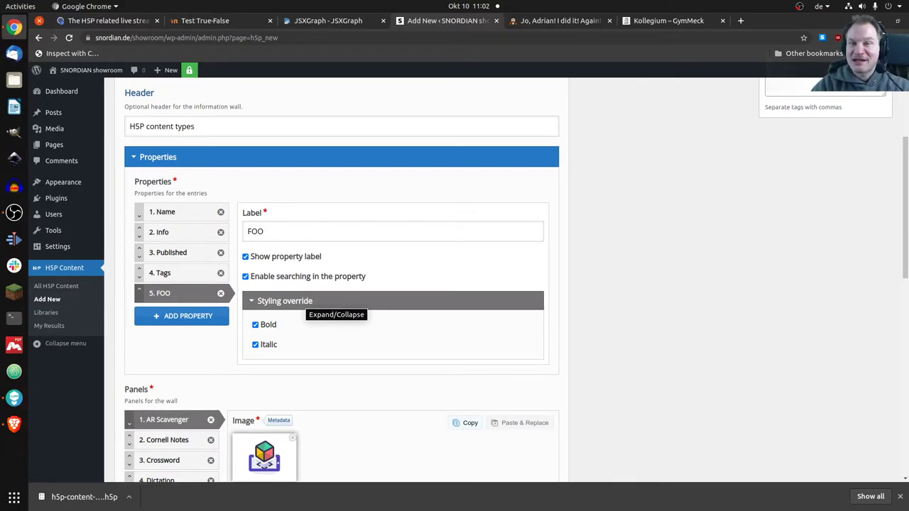
pyautogui.click(305, 300)
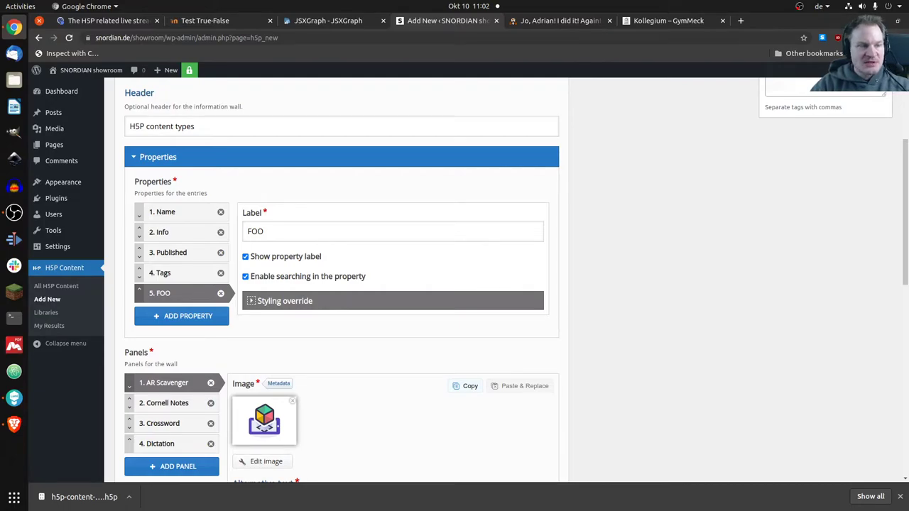
pyautogui.click(157, 157)
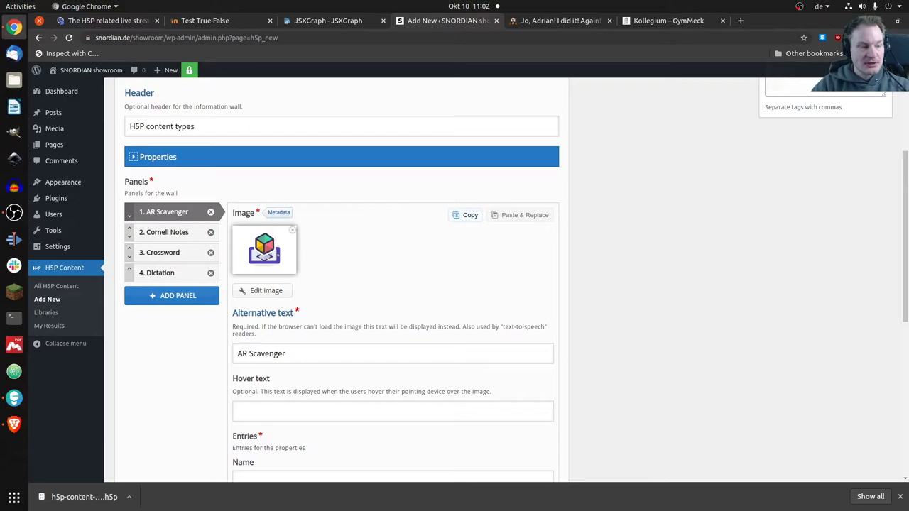
# - Enter "some info about ar scavenger" as the FOO entry of the AR Scavenger panel
pyautogui.scroll(-3, 516, 277)
pyautogui.scroll(-2, 516, 277)
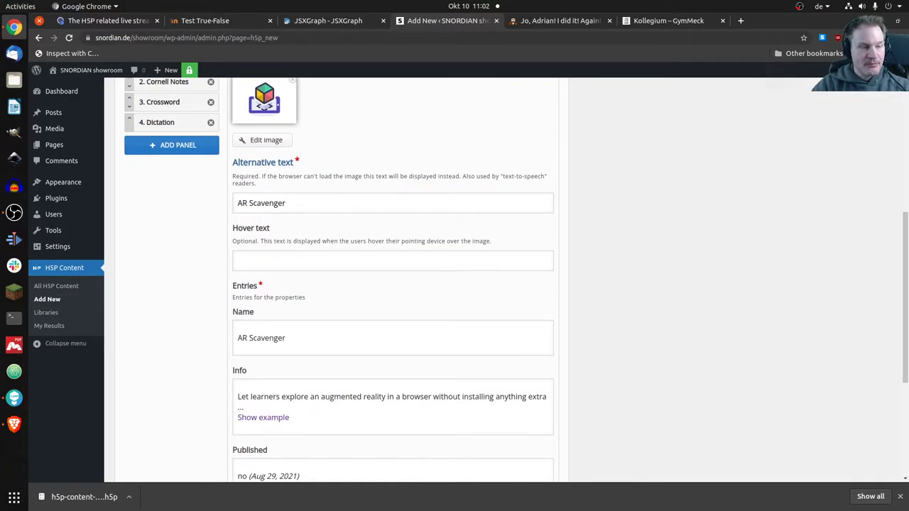
pyautogui.scroll(1, 516, 277)
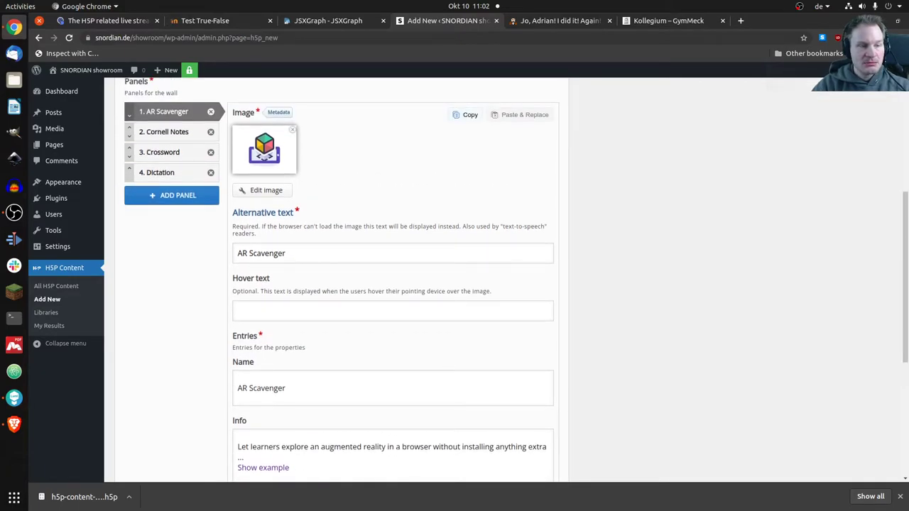
pyautogui.scroll(-3, 516, 280)
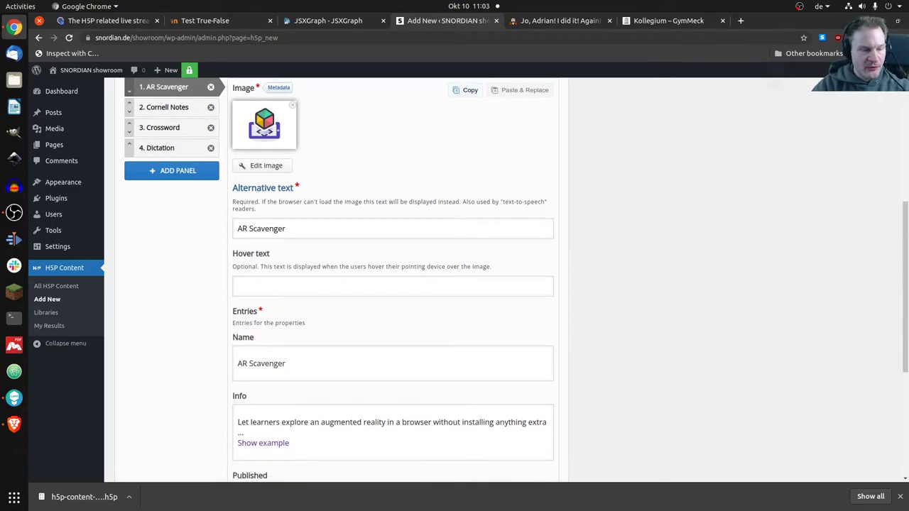
pyautogui.scroll(-3, 516, 280)
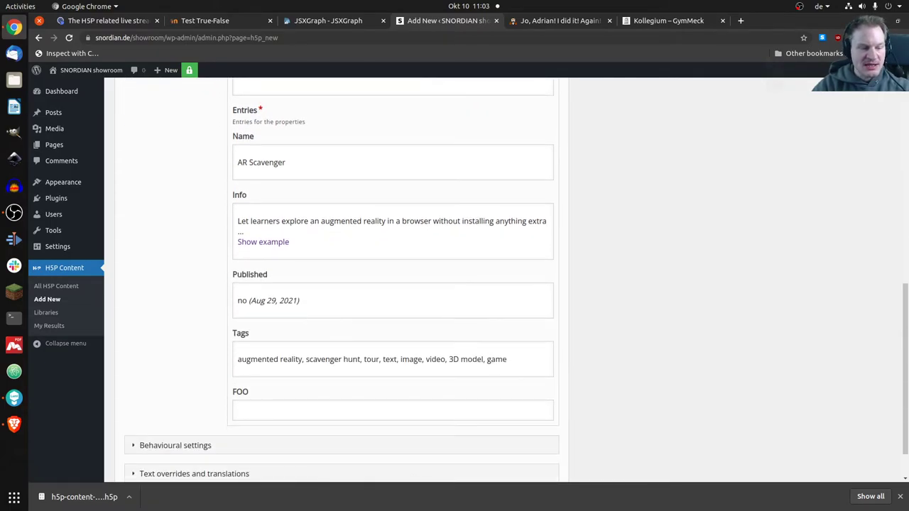
pyautogui.scroll(-2, 516, 280)
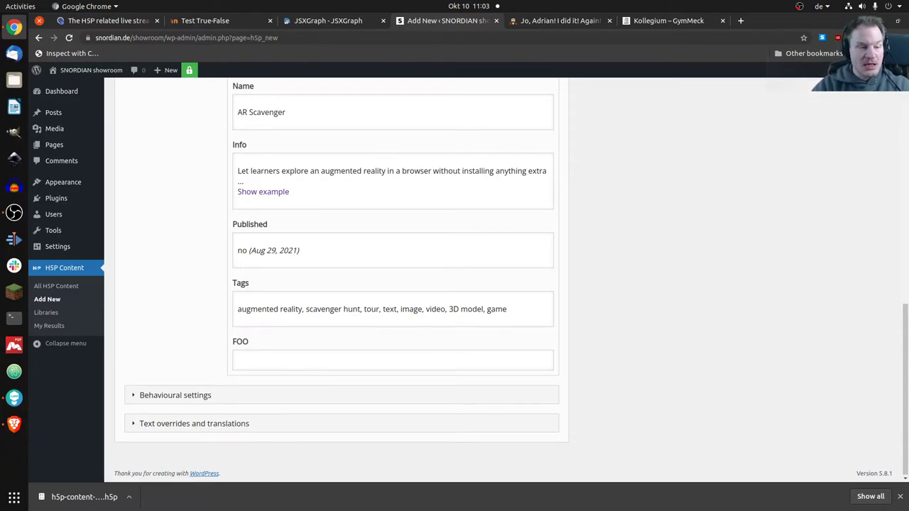
pyautogui.click(392, 360)
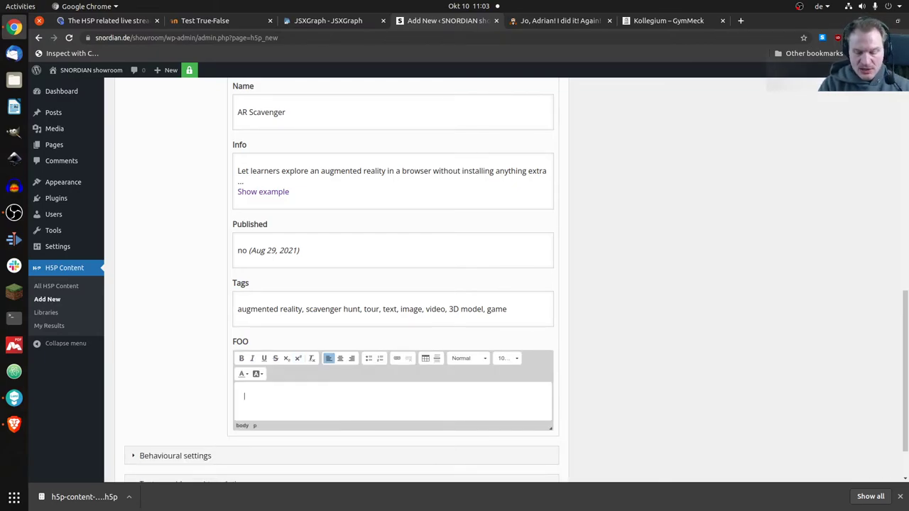
pyautogui.scroll(4, 393, 284)
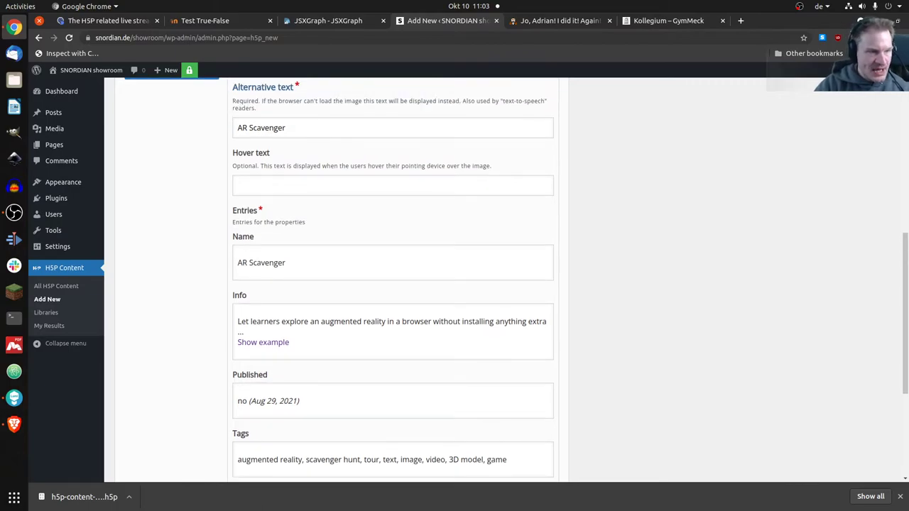
pyautogui.scroll(-5, 393, 284)
pyautogui.write('some info about ar sc')
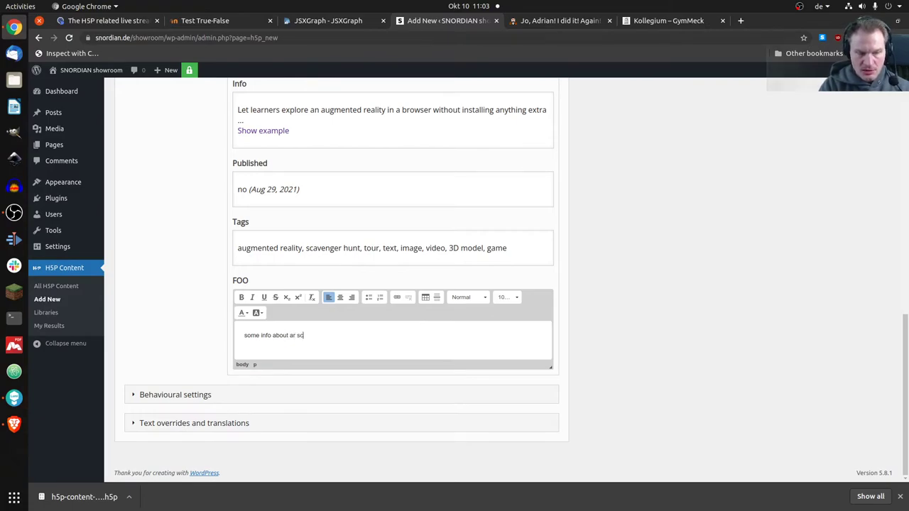
pyautogui.write('avenger')
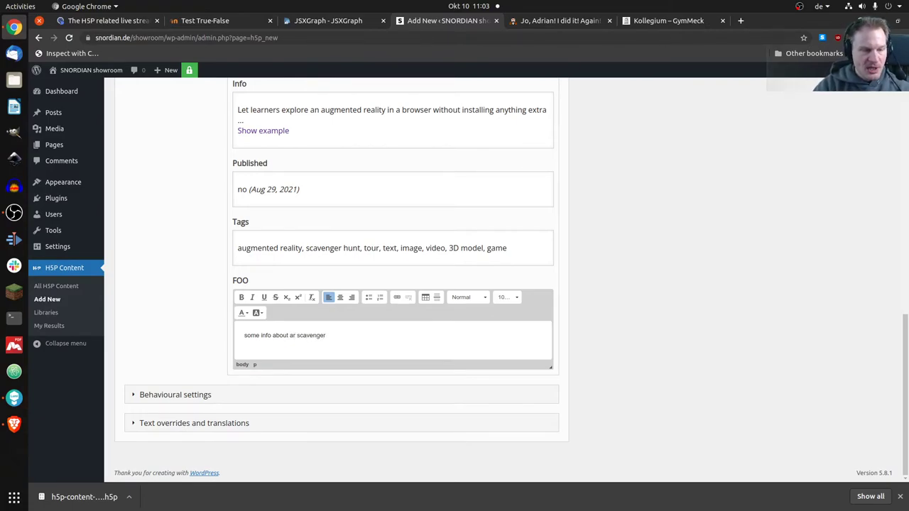
# - Select the end of the FOO entry's text and format its paragraph as Heading 2
pyautogui.hotkey('shift', 'Left')
pyautogui.hotkey('shift', 'Left')
pyautogui.hotkey('shift', 'Left')
pyautogui.hotkey('shift', 'Left')
pyautogui.hotkey('shift', 'Left')
pyautogui.hotkey('shift', 'Left')
pyautogui.hotkey('shift', 'Left')
pyautogui.hotkey('shift', 'Left')
pyautogui.hotkey('shift', 'Left')
pyautogui.hotkey('shift', 'Left')
pyautogui.hotkey('shift', 'Left')
pyautogui.hotkey('shift', 'Left')
pyautogui.hotkey('shift', 'Left')
pyautogui.hotkey('shift', 'Left')
pyautogui.hotkey('shift', 'Left')
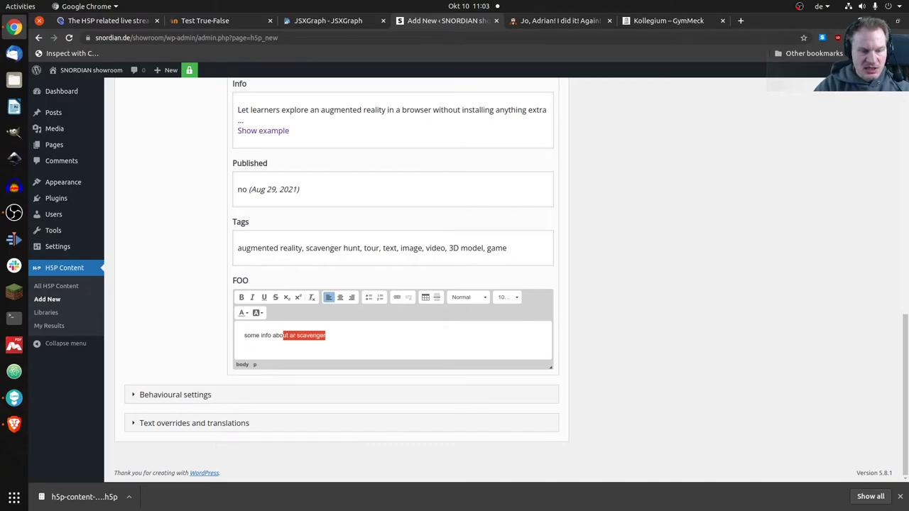
pyautogui.click(468, 297)
pyautogui.click(469, 318)
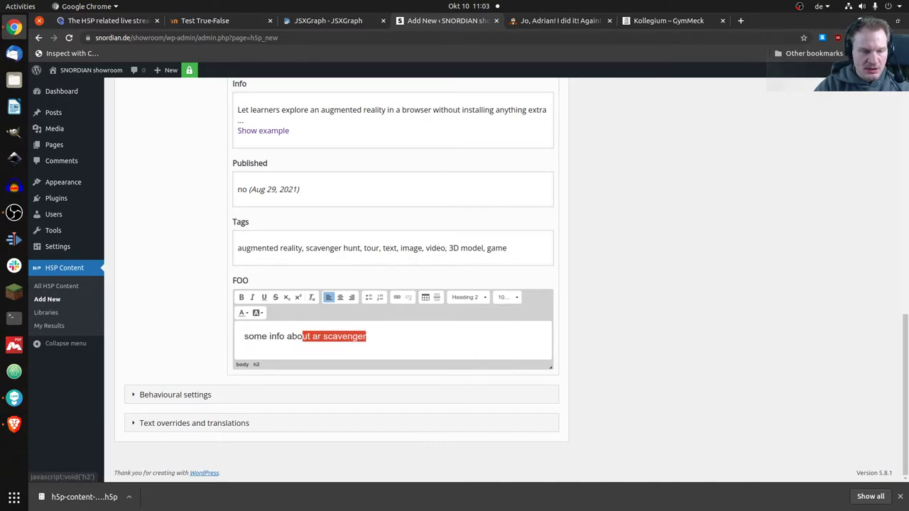
# - Set the font size of "scavenger" in the AR Scavenger panel's FOO entry to 75% and save the information wall
pyautogui.press('Left')
pyautogui.press('Right')
pyautogui.press('Right')
pyautogui.hotkey('ctrl', 'shift', 'Right')
pyautogui.hotkey('ctrl', 'shift', 'Right')
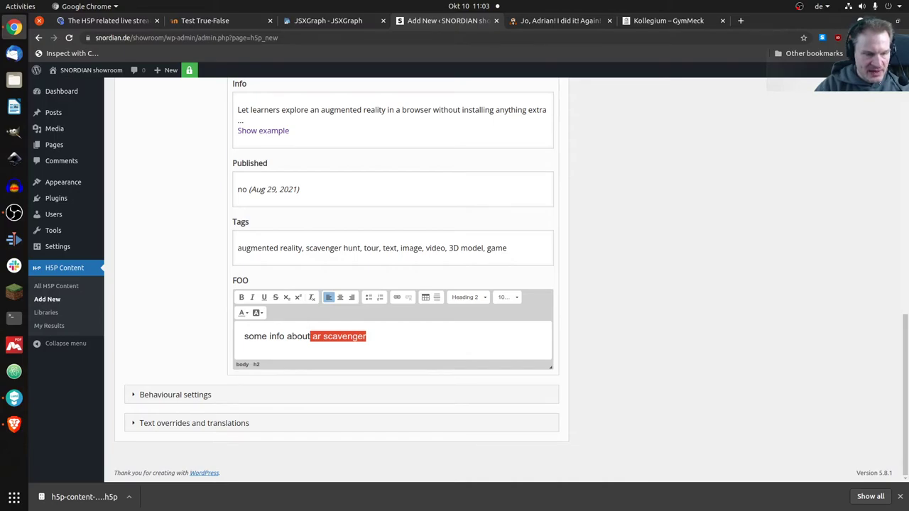
pyautogui.press('Right')
pyautogui.hotkey('ctrl', 'shift', 'Left')
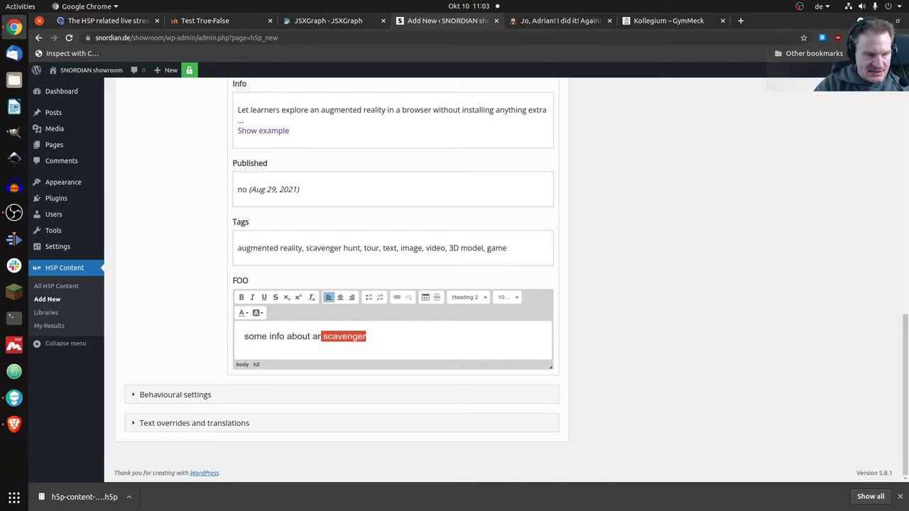
pyautogui.click(506, 297)
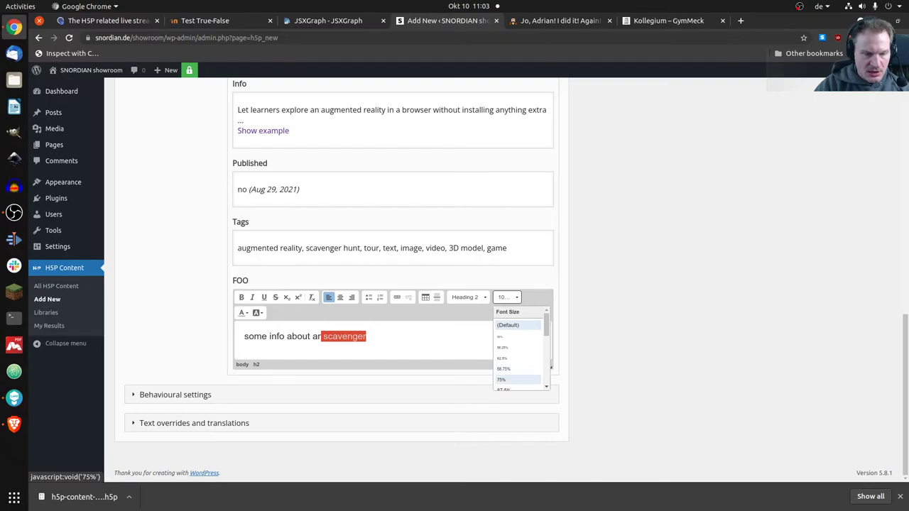
pyautogui.click(517, 380)
pyautogui.click(244, 336)
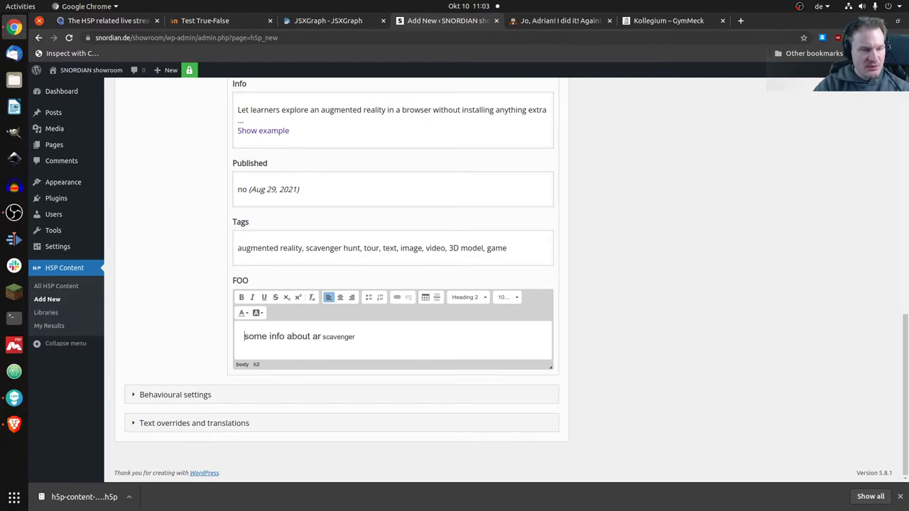
pyautogui.scroll(12, 341, 284)
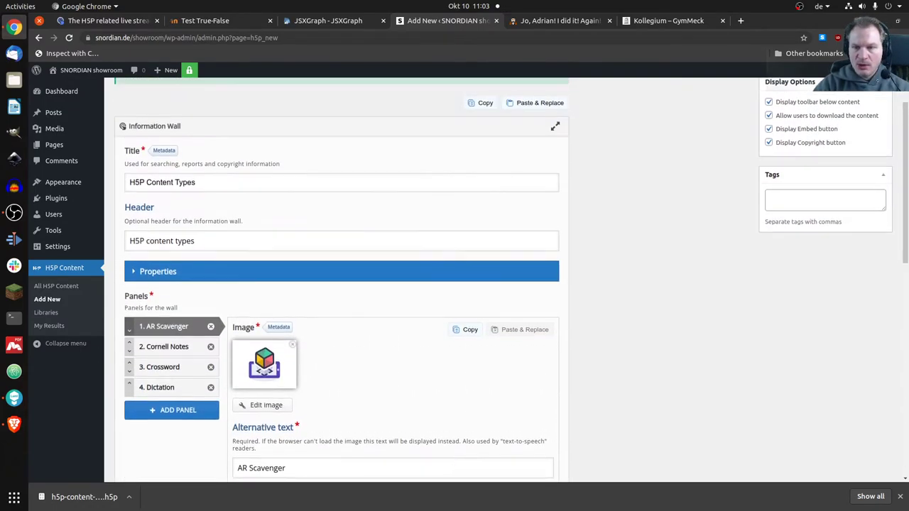
pyautogui.click(871, 137)
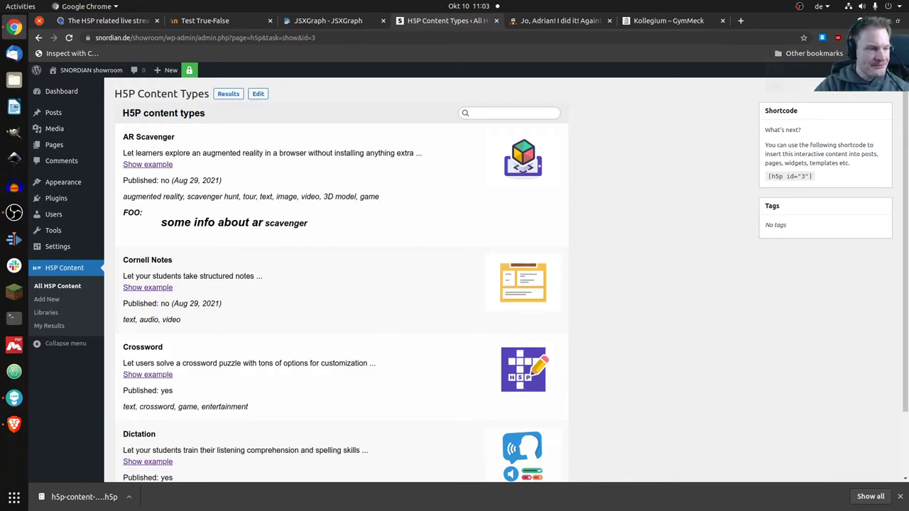
# - Filter the saved wall's panels by "about" and clear the filter again
pyautogui.click(508, 113)
pyautogui.write('about')
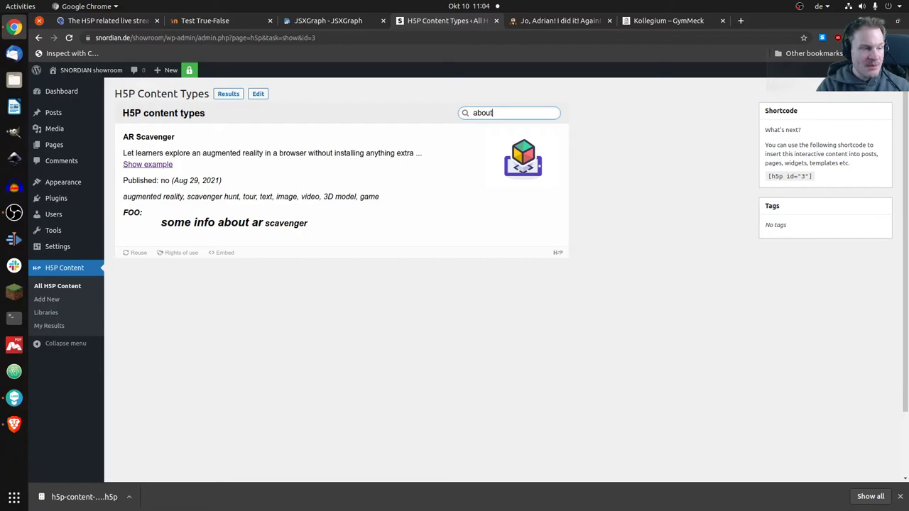
pyautogui.press('BackSpace')
pyautogui.press('BackSpace')
pyautogui.press('BackSpace')
pyautogui.press('BackSpace')
pyautogui.press('BackSpace')
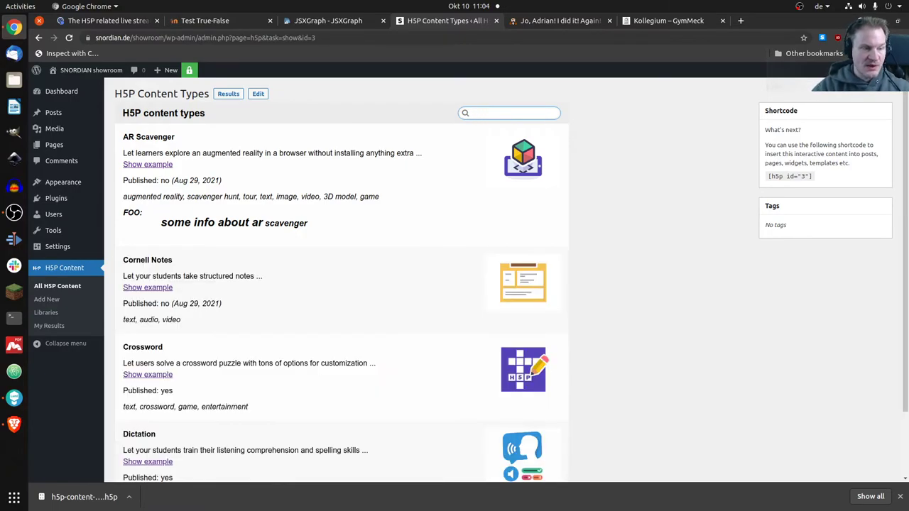
# - Reopen the wall for editing and enable the fallback for missing images in its behavioural settings
pyautogui.click(257, 93)
pyautogui.scroll(-8, 340, 284)
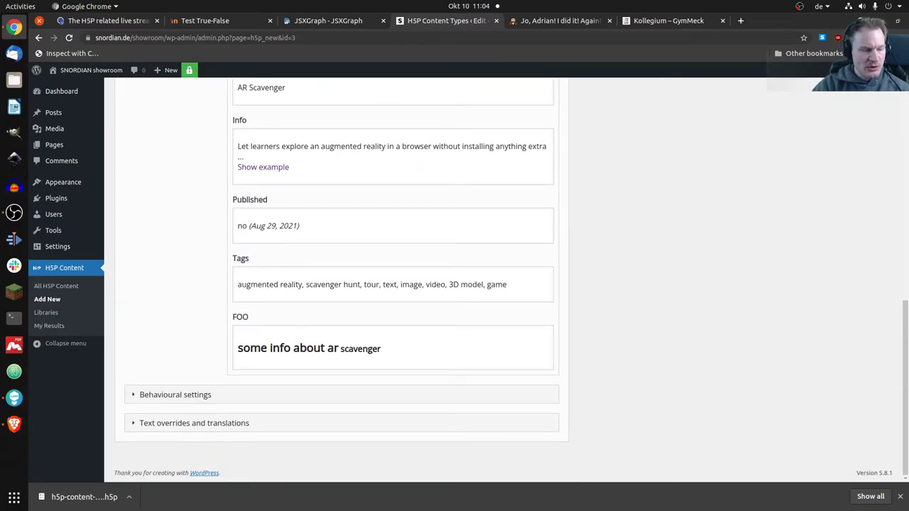
pyautogui.click(133, 394)
pyautogui.scroll(-3, 133, 394)
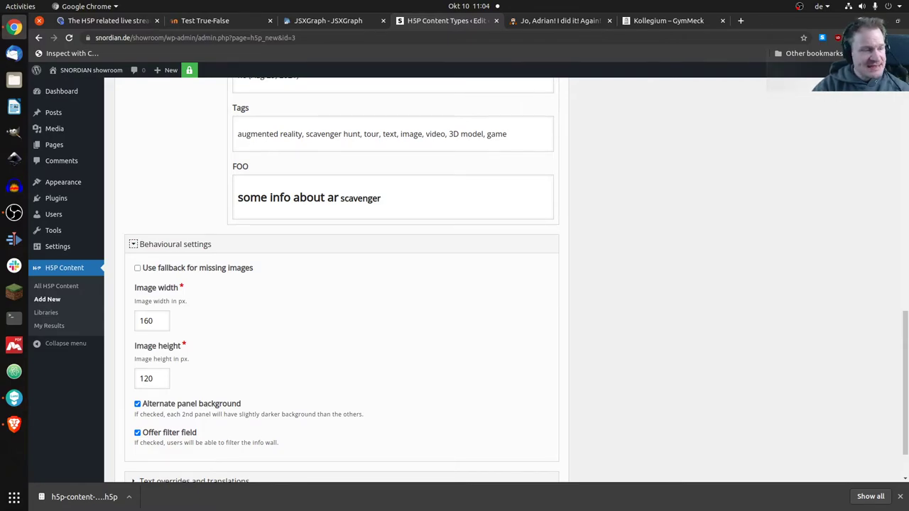
pyautogui.scroll(-2, 341, 283)
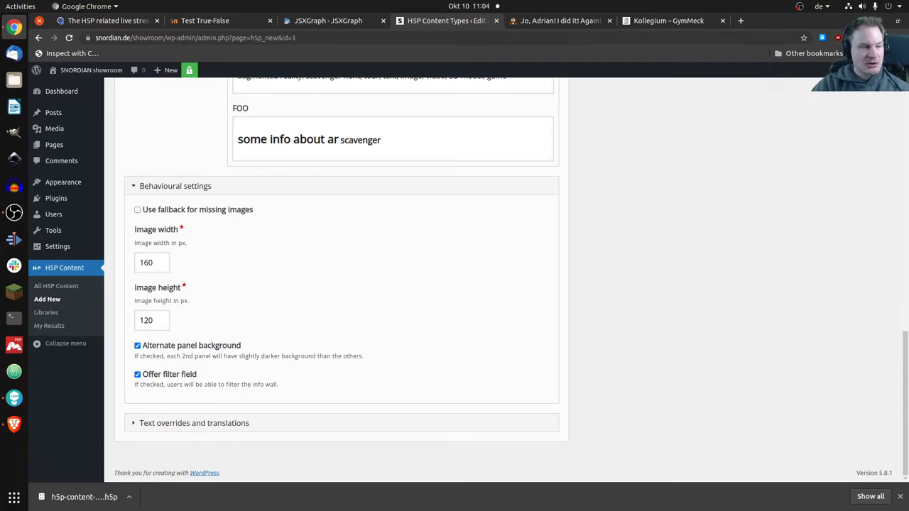
pyautogui.click(137, 209)
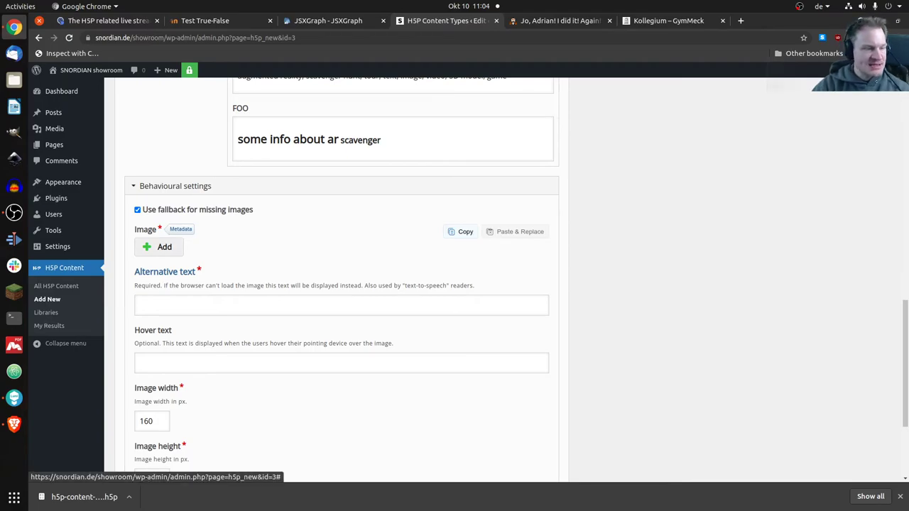
# - Upload just_a_test.png from the misc folder in Pictures as the fallback image
pyautogui.click(164, 246)
pyautogui.click(210, 157)
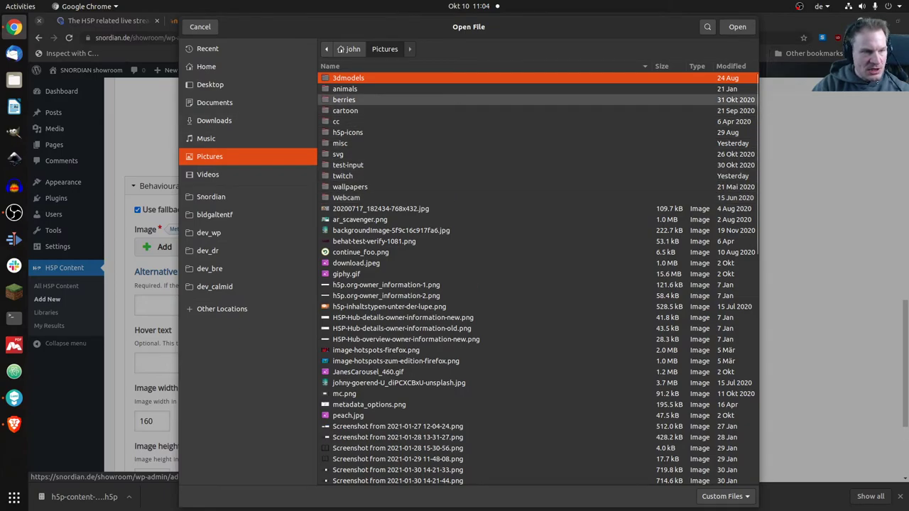
pyautogui.doubleClick(340, 143)
pyautogui.press('Down')
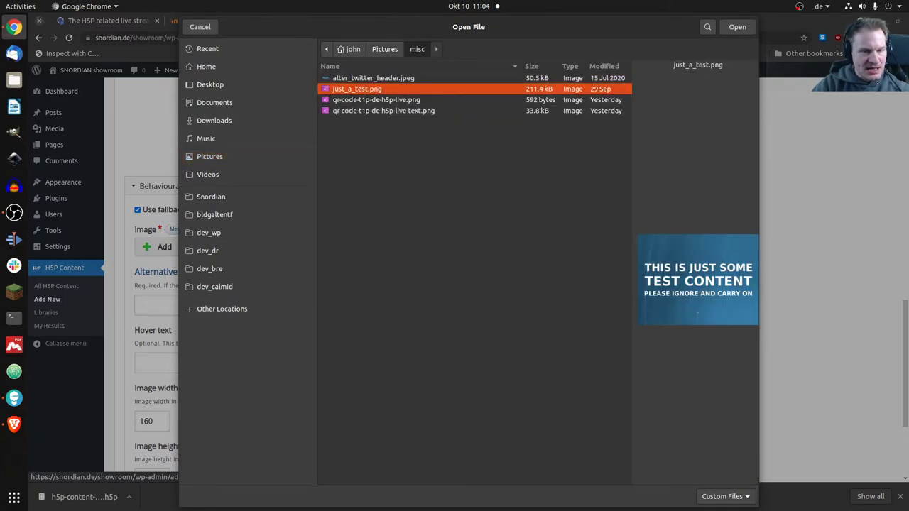
pyautogui.press('Return')
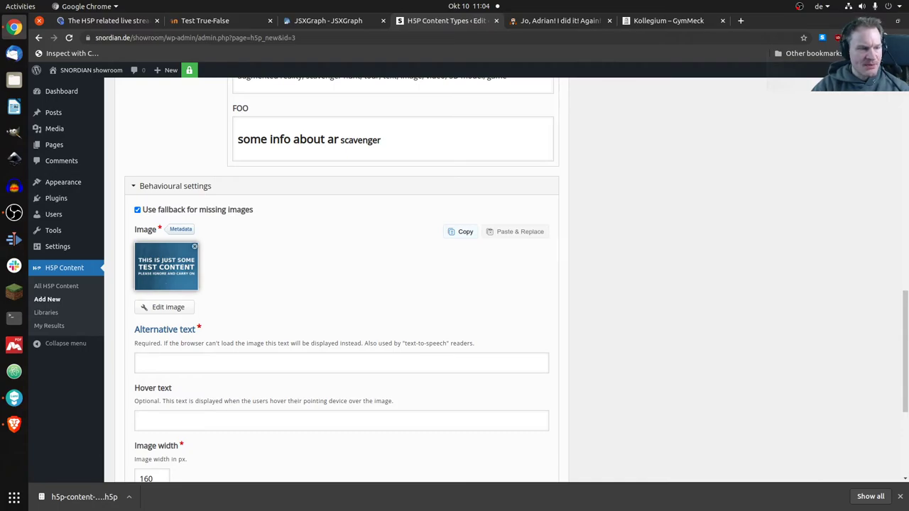
# - Enter "alt text" as the fallback image's alternative text
pyautogui.scroll(-4, 340, 283)
pyautogui.click(341, 213)
pyautogui.write('alt text')
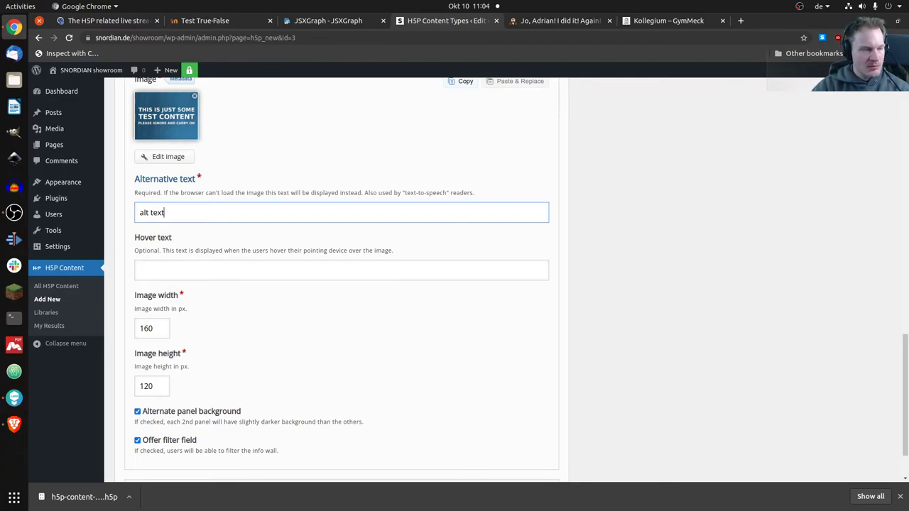
pyautogui.scroll(-2, 341, 284)
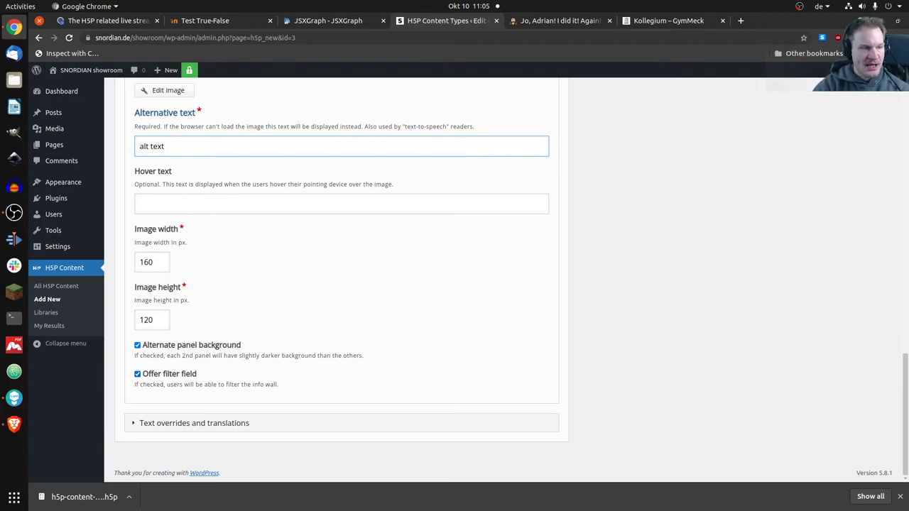
# - Add a fifth panel without an image and enter "test panel" as its Name entry
pyautogui.scroll(5, 340, 284)
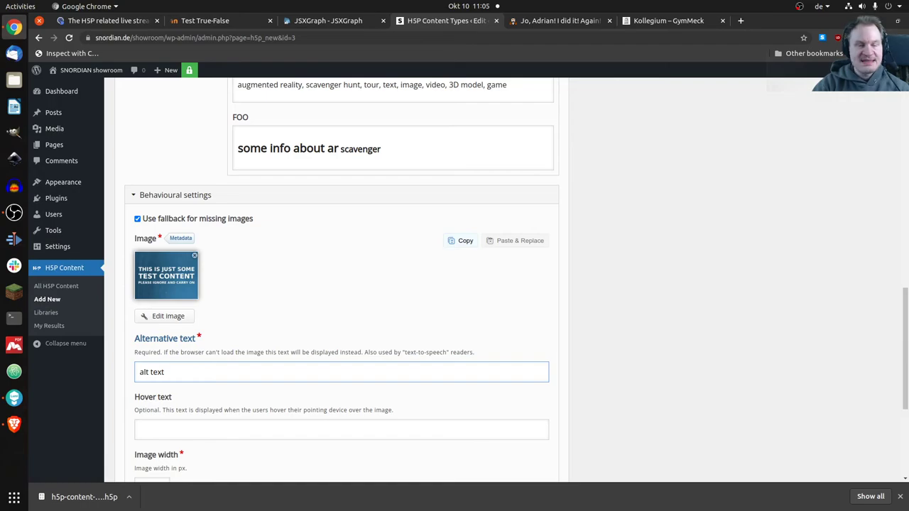
pyautogui.scroll(15, 341, 284)
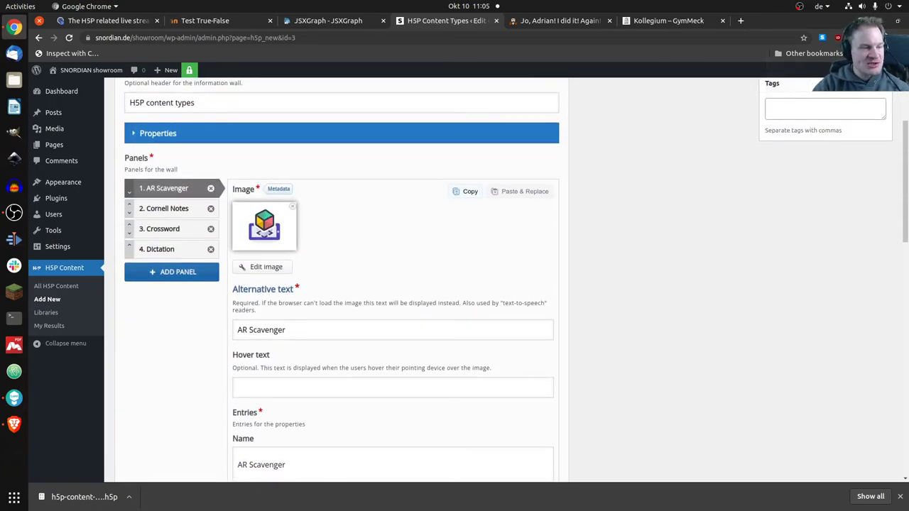
pyautogui.click(171, 271)
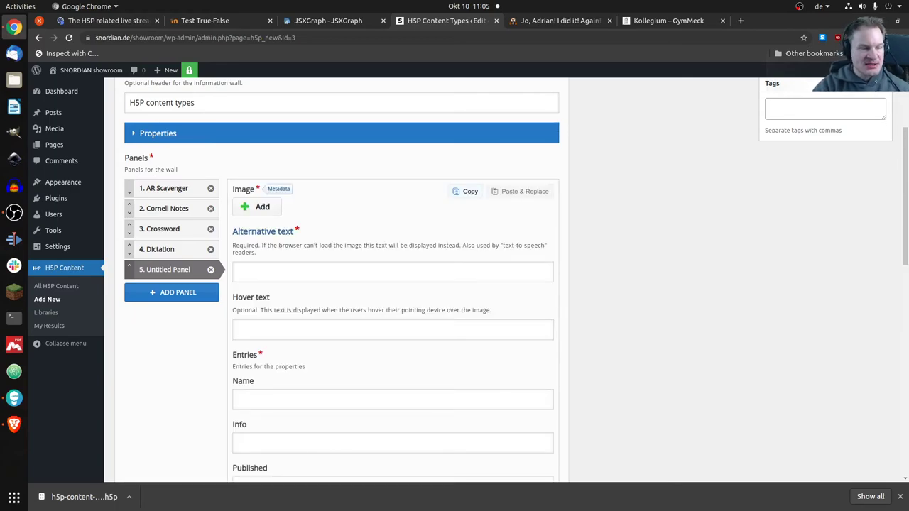
pyautogui.scroll(-3, 340, 284)
pyautogui.click(390, 276)
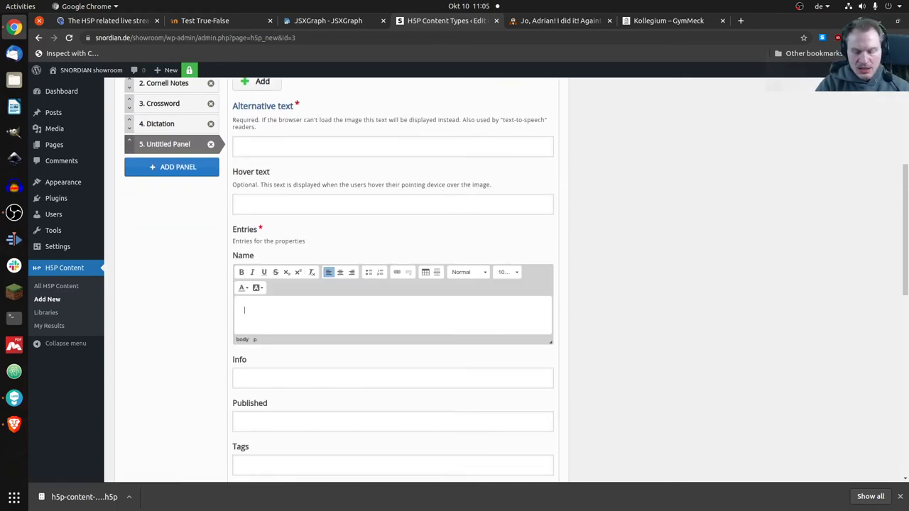
pyautogui.write('test panel')
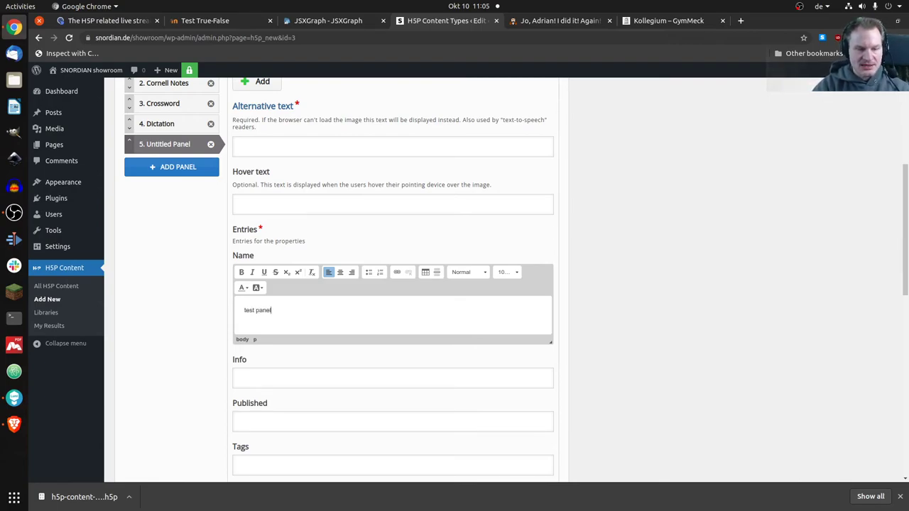
# - Save the updated information wall and check how the test panel is displayed
pyautogui.scroll(6, 341, 284)
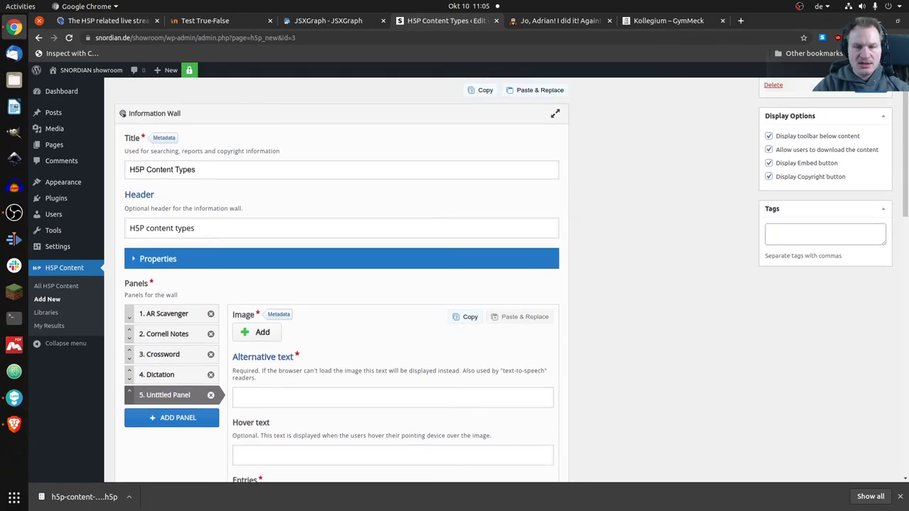
pyautogui.click(869, 88)
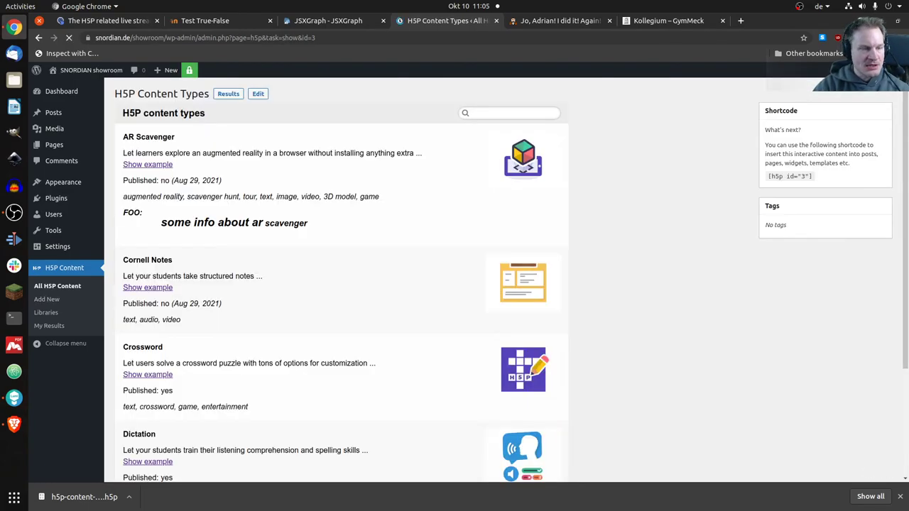
pyautogui.scroll(-1, 341, 284)
pyautogui.scroll(-2, 341, 284)
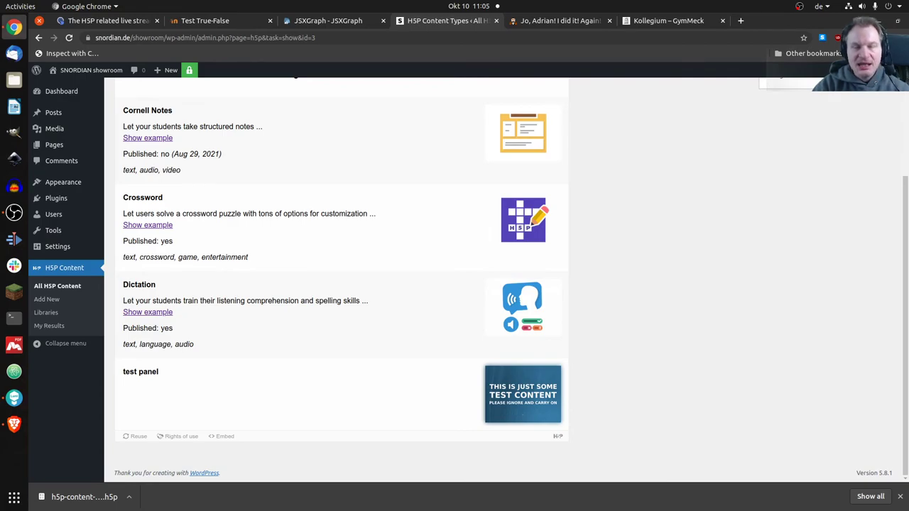
pyautogui.scroll(4, 341, 284)
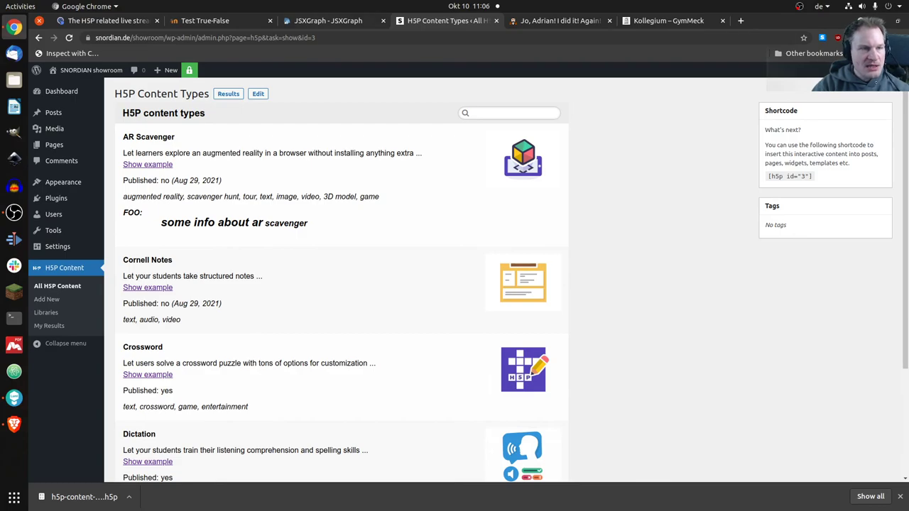
# - Switch to the school's Kollegium page and examine its staff information wall filtered by "sport"
pyautogui.hotkey('ctrl', '9')
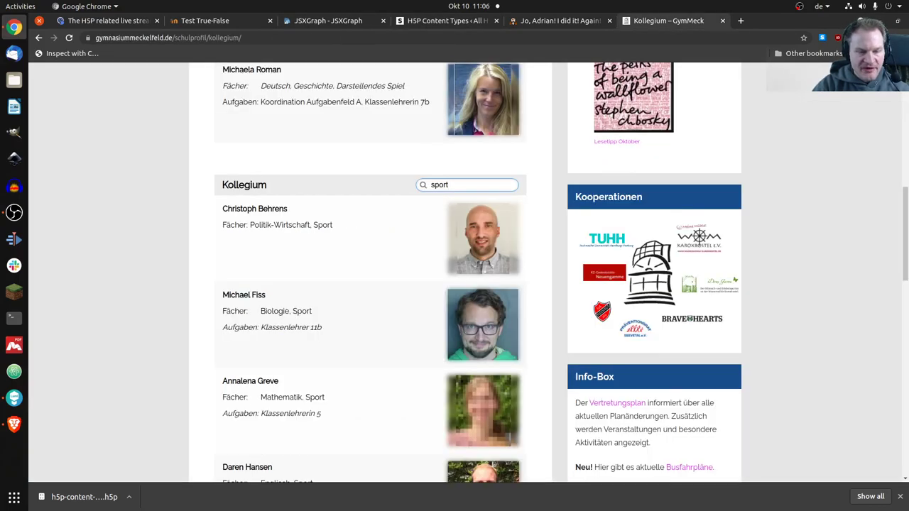
pyautogui.scroll(-2, 369, 270)
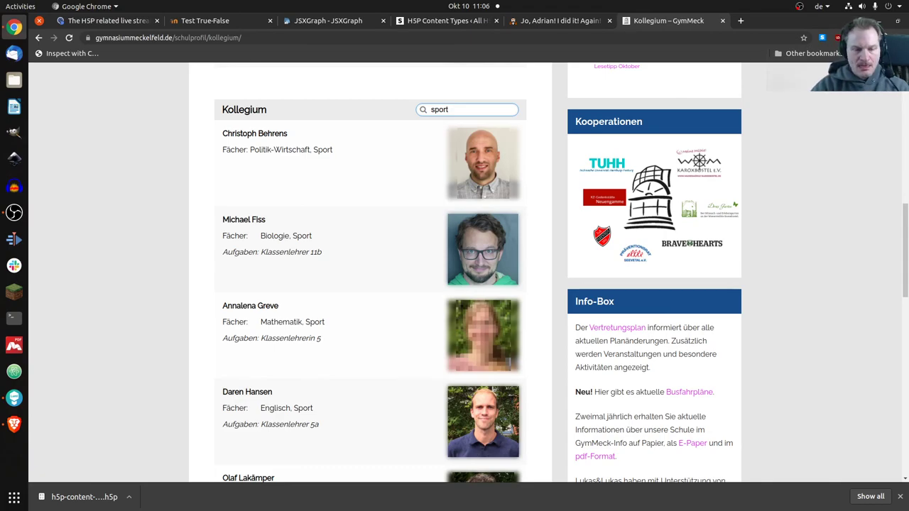
pyautogui.scroll(-5, 370, 270)
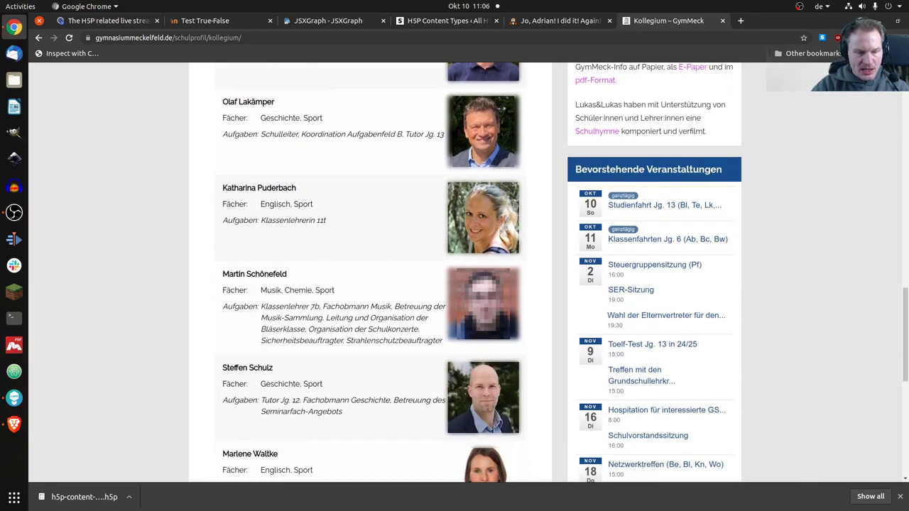
pyautogui.scroll(-3, 369, 269)
pyautogui.scroll(2, 370, 269)
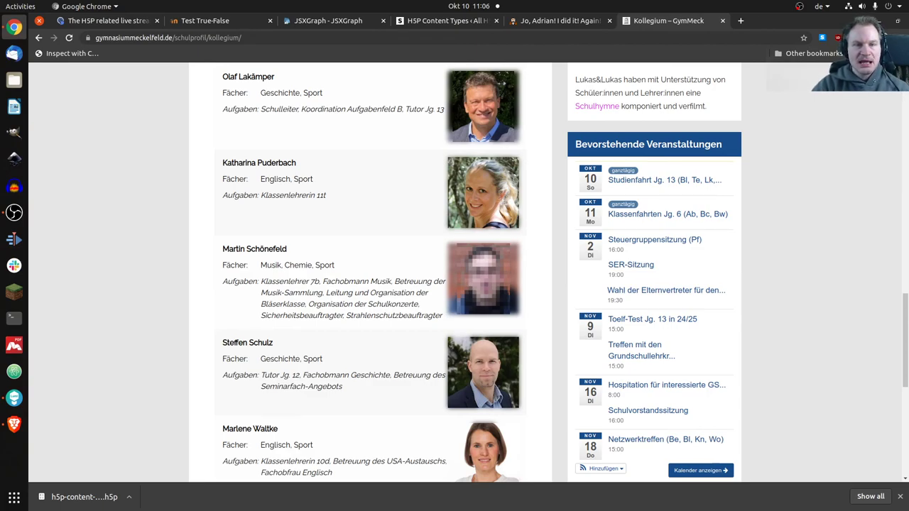
# - Close the school's Kollegium page and review the introduction of the Information Wall blog post
pyautogui.hotkey('ctrl', 'Tab')
pyautogui.hotkey('ctrl', '5')
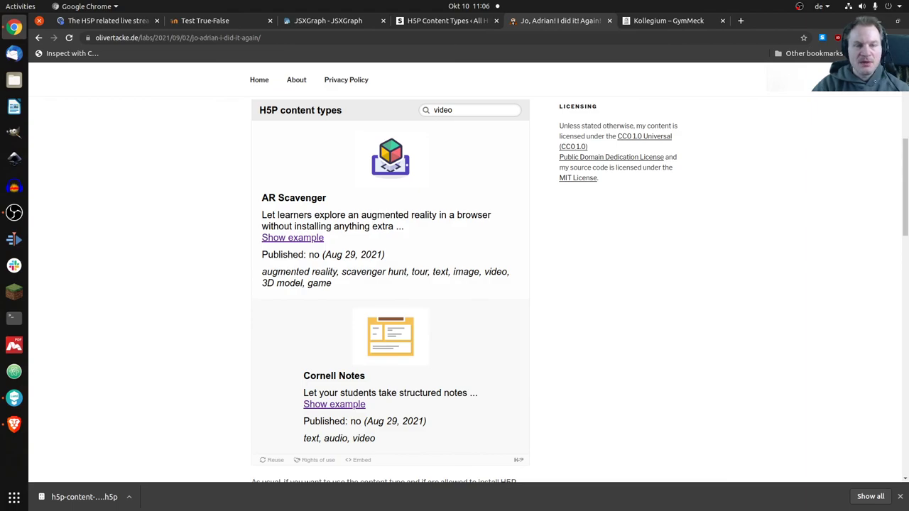
pyautogui.hotkey('ctrl', 'Tab')
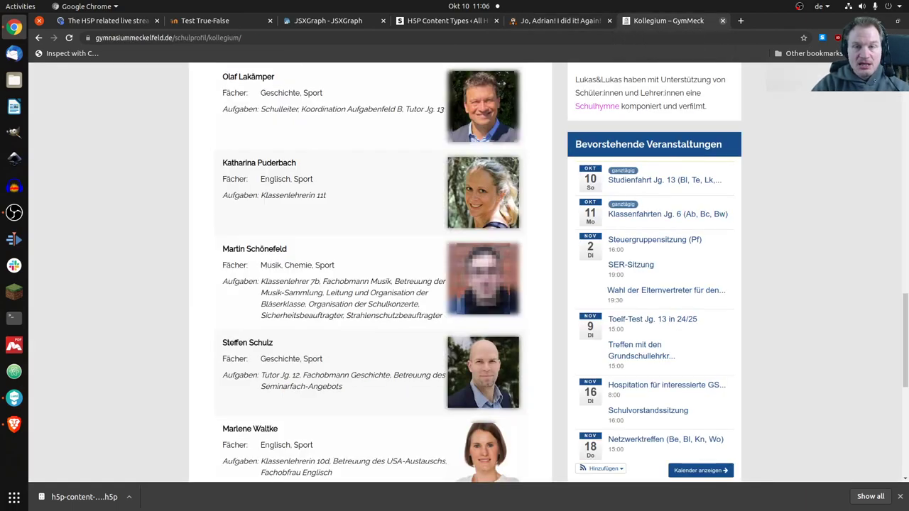
pyautogui.hotkey('ctrl', 'w')
pyautogui.scroll(5, 454, 269)
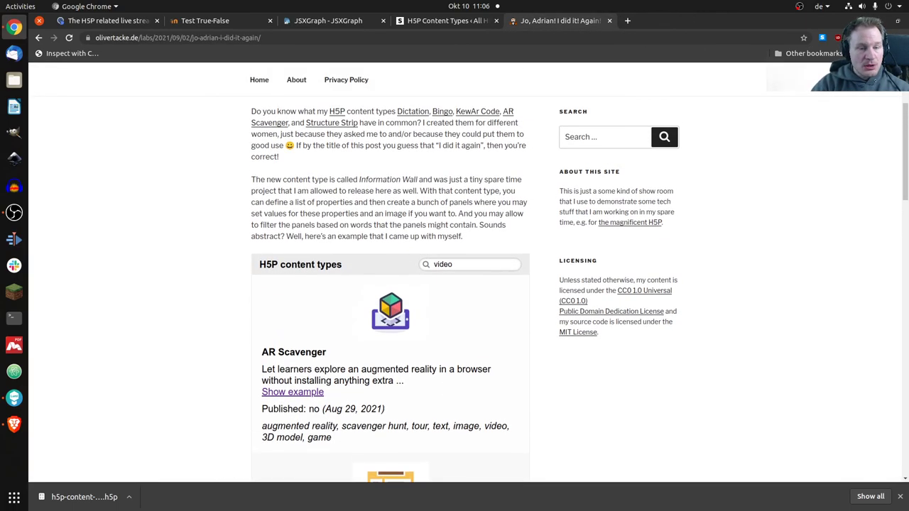
pyautogui.scroll(-2, 454, 270)
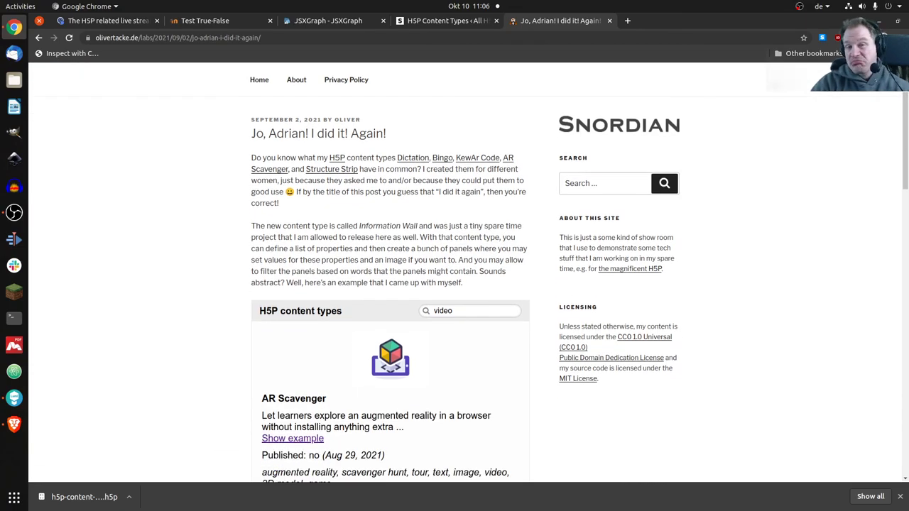